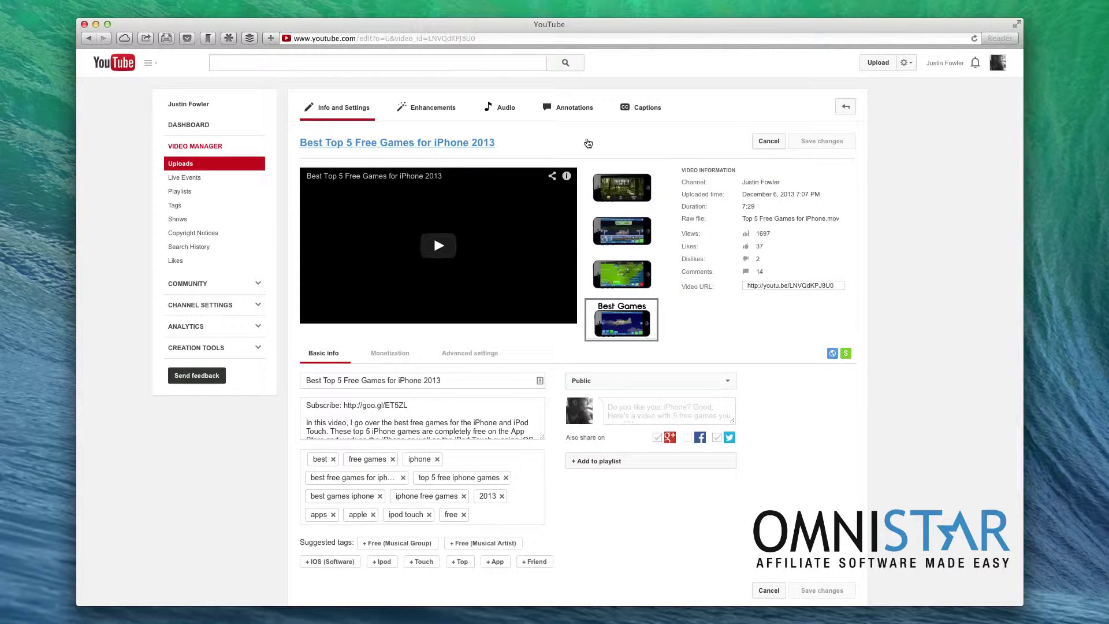
Scroll the video page and select 'Top 5 Free Games' in the video title
scroll(588, 144, "down", 3)
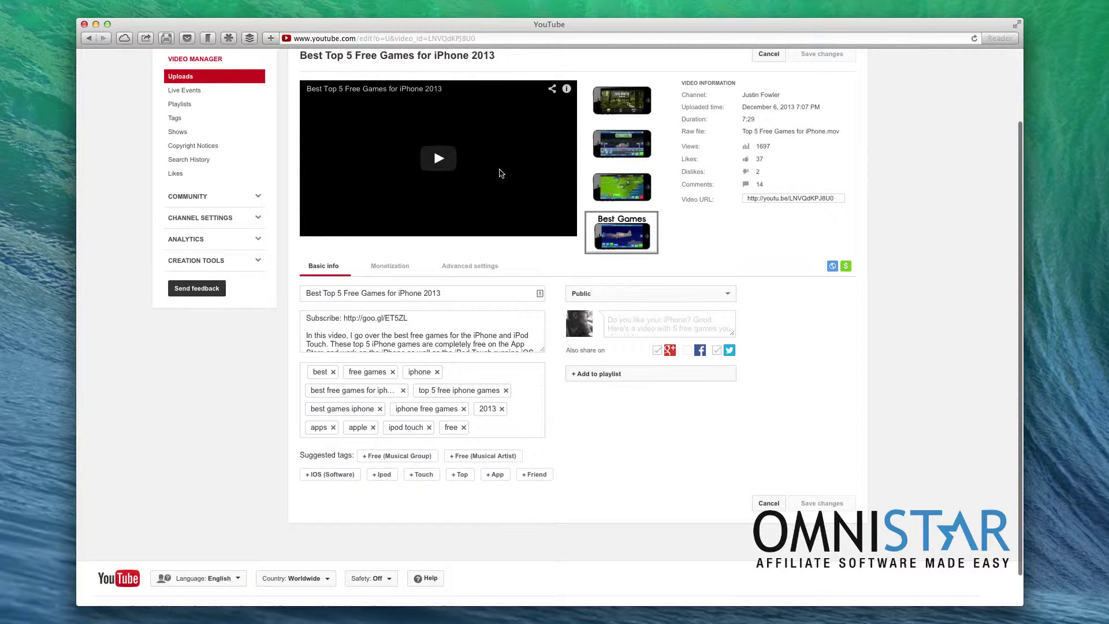
scroll(501, 173, "up", 3)
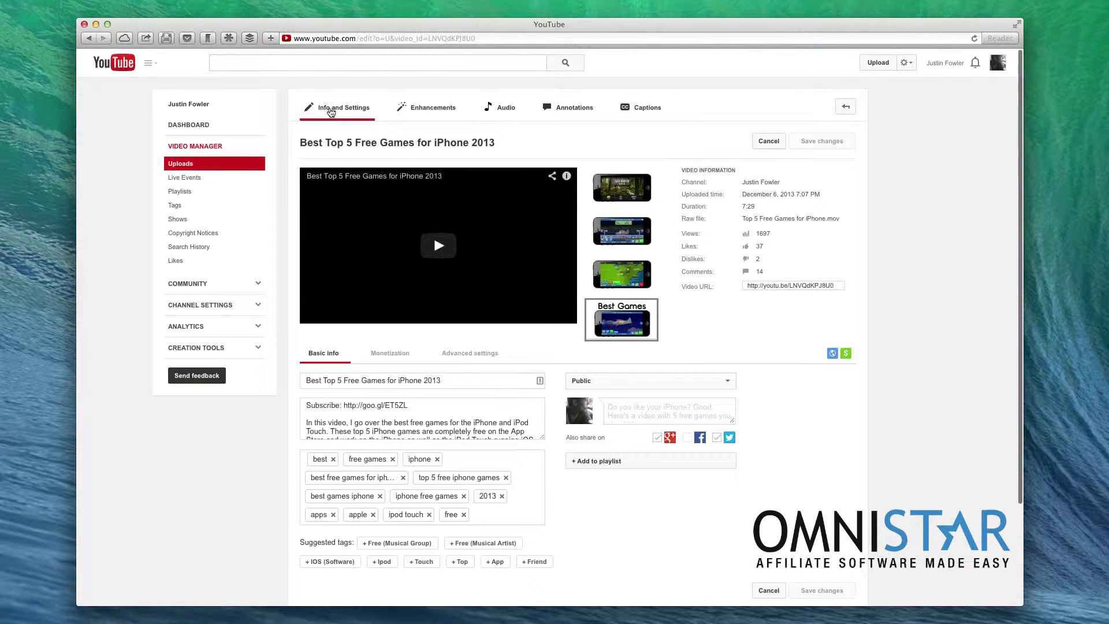
scroll(330, 111, "down", 1)
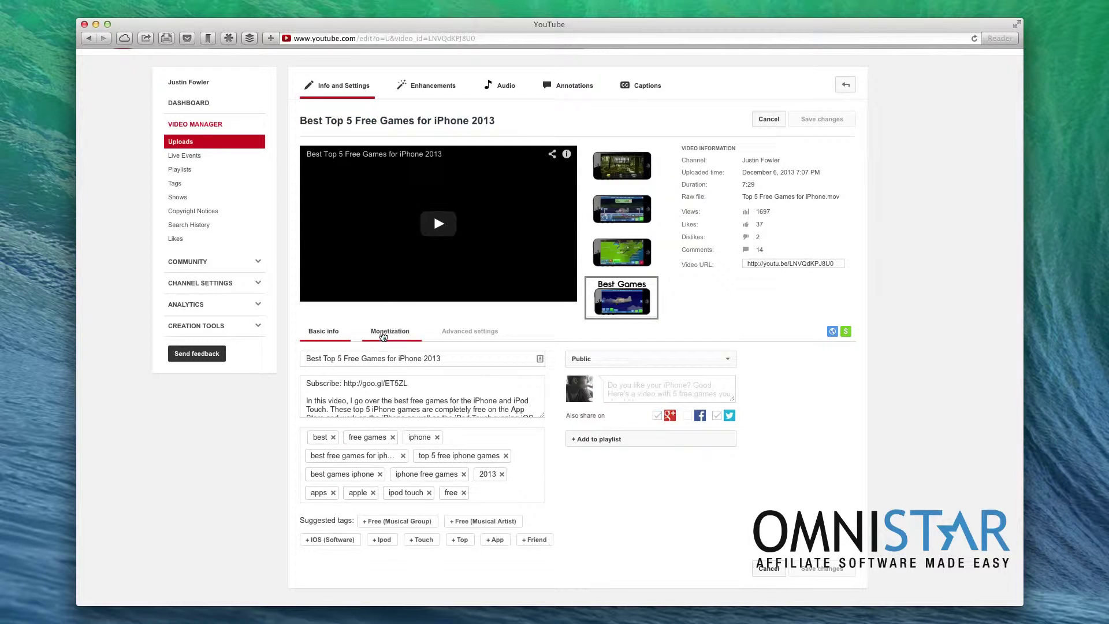
scroll(381, 364, "down", 1)
scroll(378, 381, "down", 3)
scroll(379, 369, "up", 3)
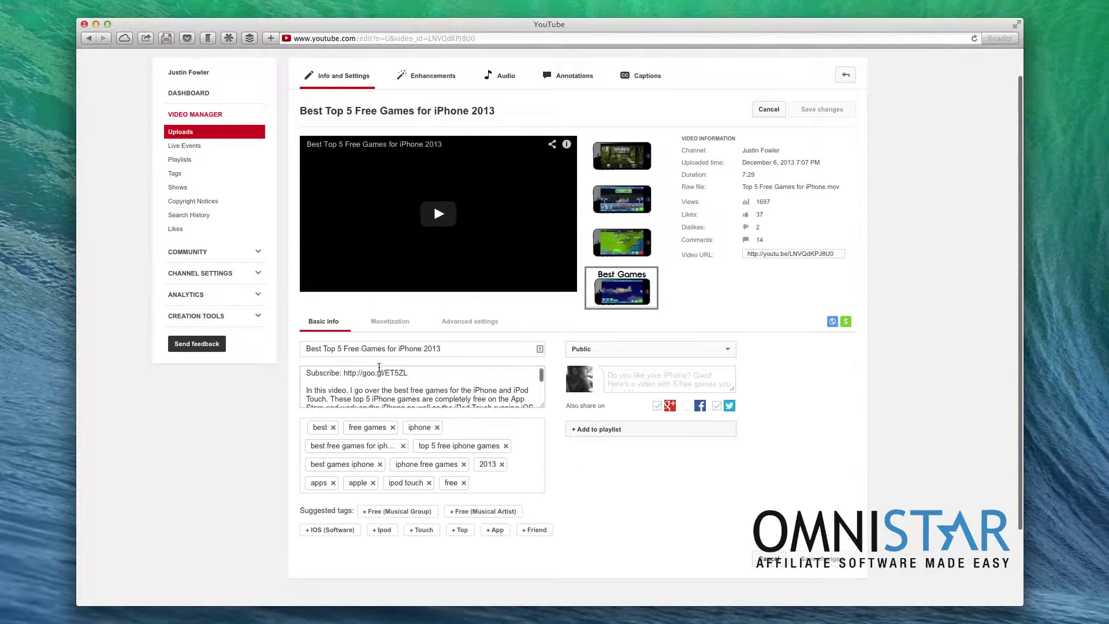
scroll(300, 370, "down", 4)
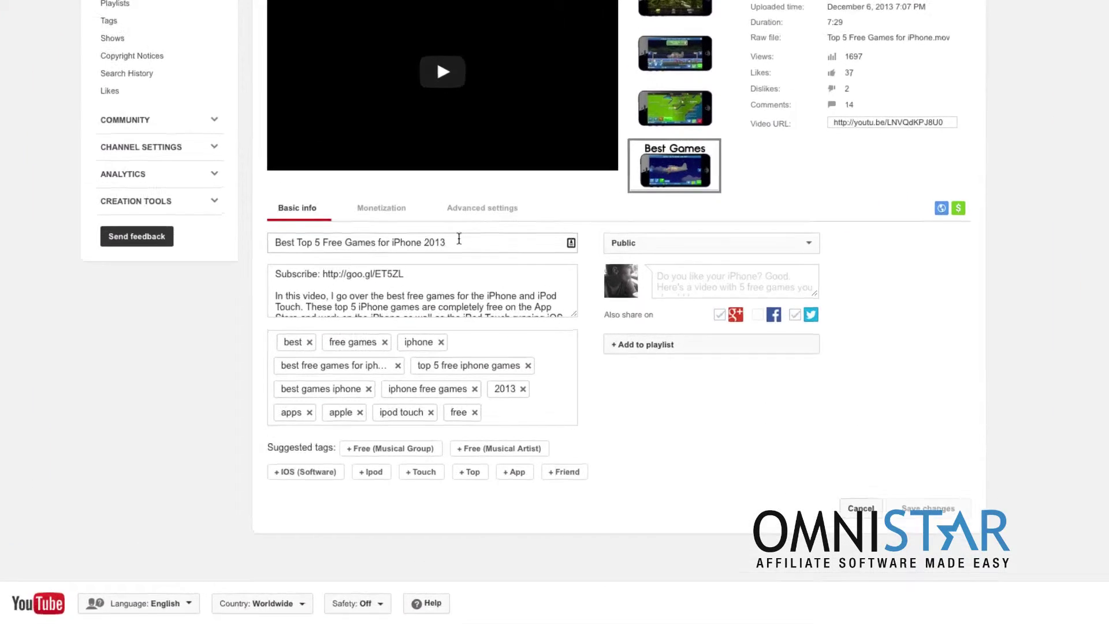
left_click(444, 257)
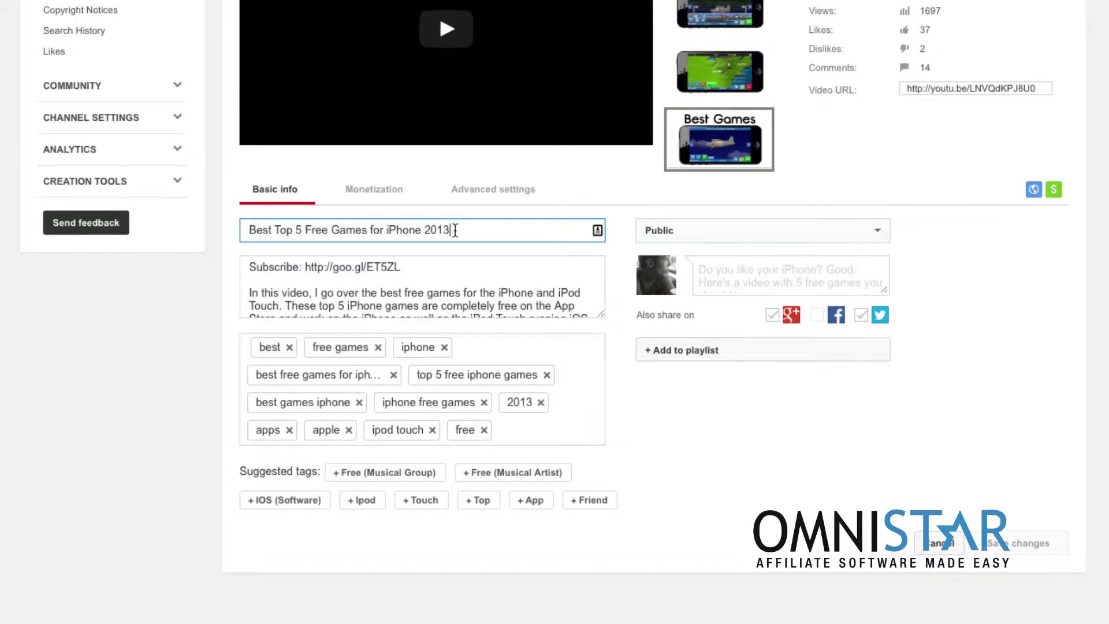
left_click_drag(280, 230, 287, 230)
left_click(345, 231)
left_click_drag(367, 231, 276, 236)
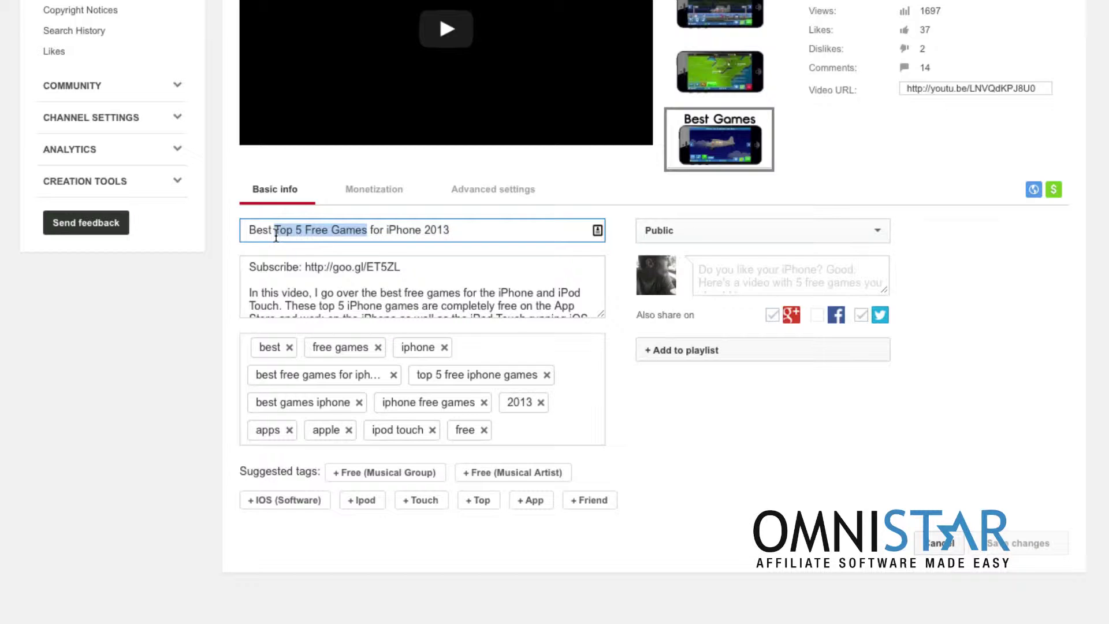
Select 'Best' and '2013' in the title, then enlarge the description box to show everything
key("Home")
double_click(266, 234)
double_click(441, 229)
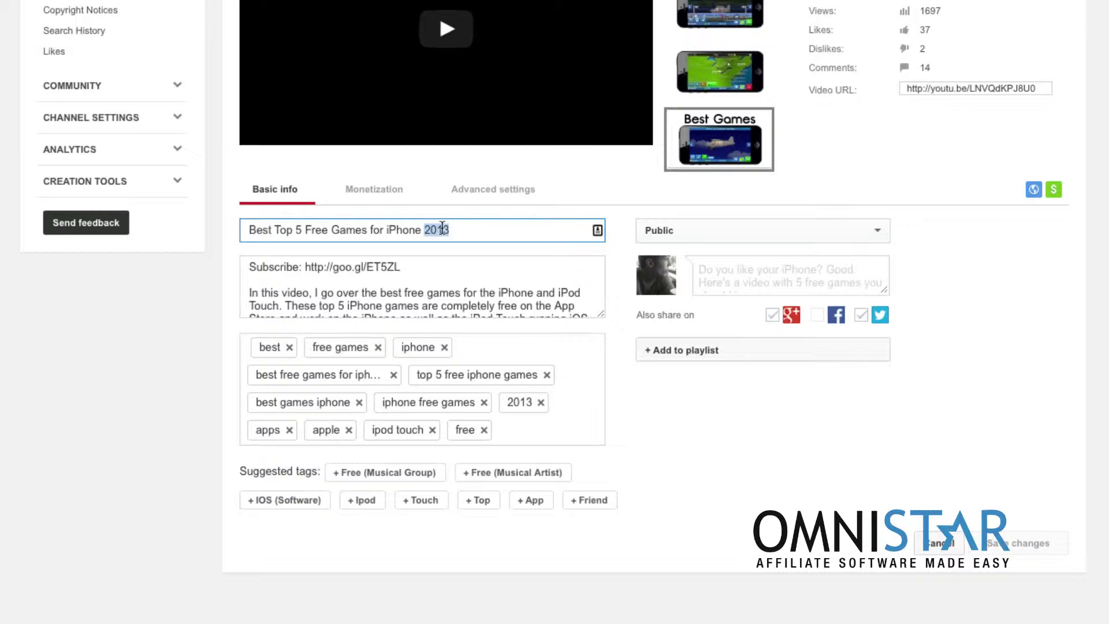
left_click(471, 228)
left_click_drag(603, 317, 563, 524)
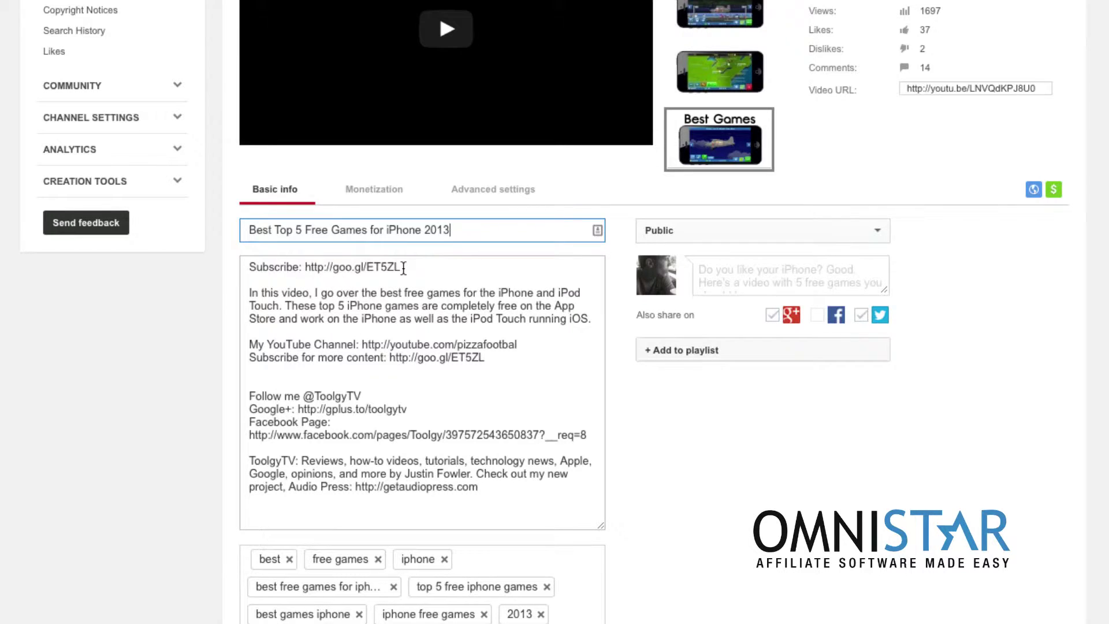
left_click_drag(401, 268, 249, 268)
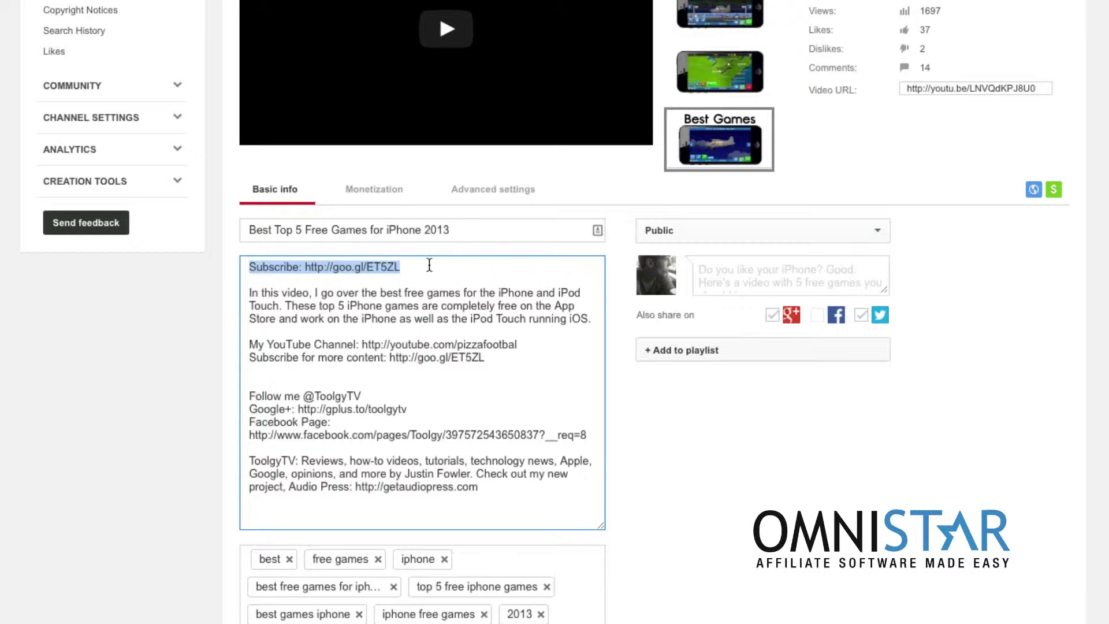
left_click(429, 265)
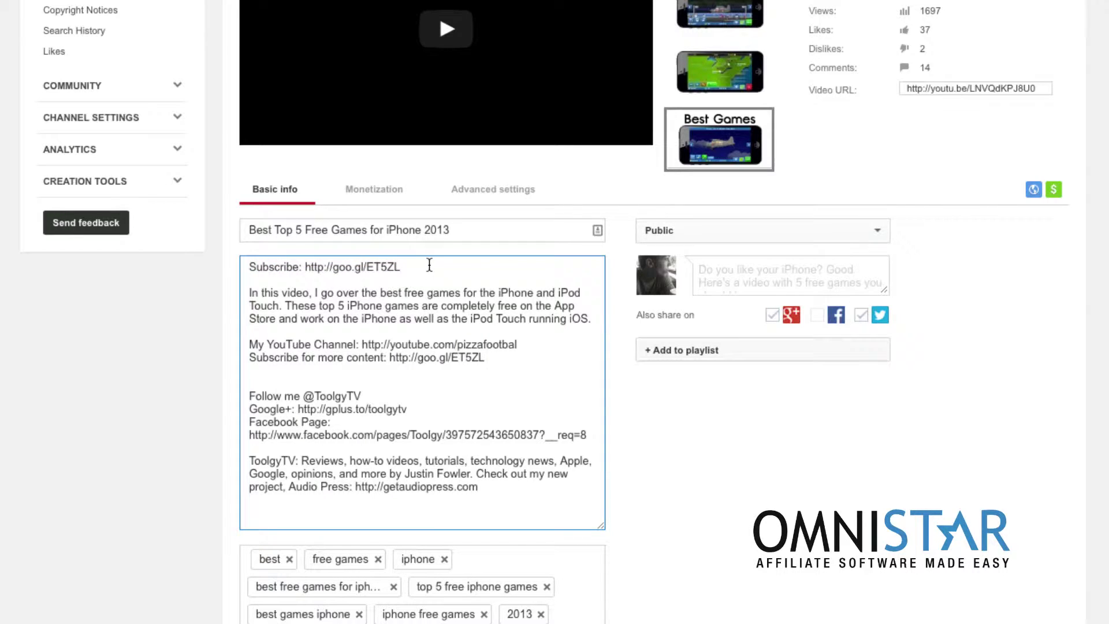
left_click_drag(401, 267, 261, 272)
left_click(290, 269)
double_click(340, 268)
left_click_drag(251, 295, 593, 323)
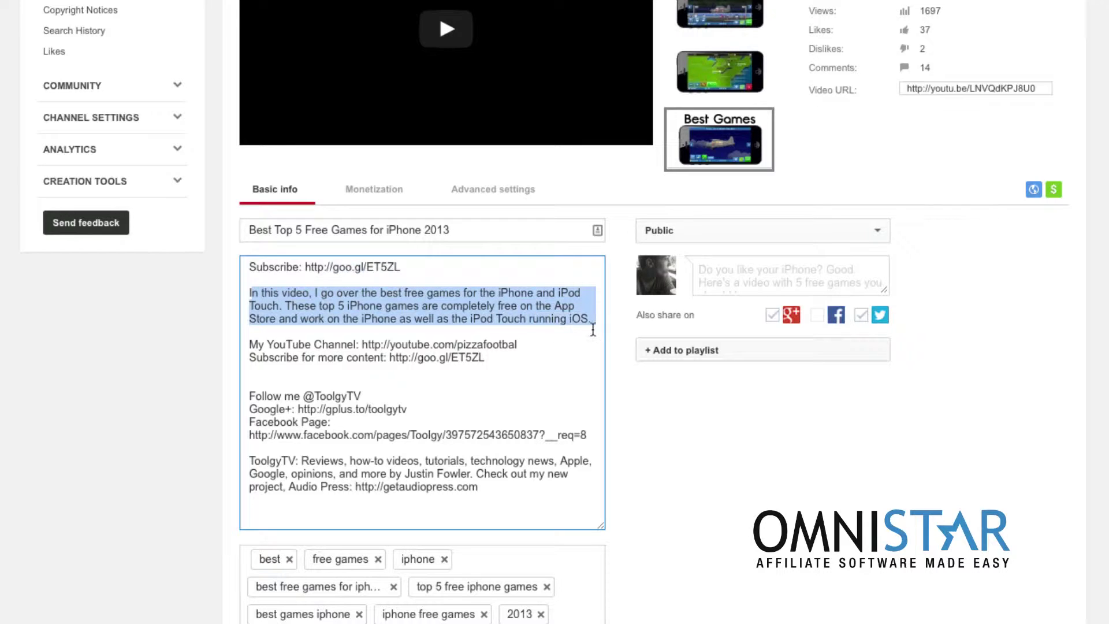
left_click(559, 322)
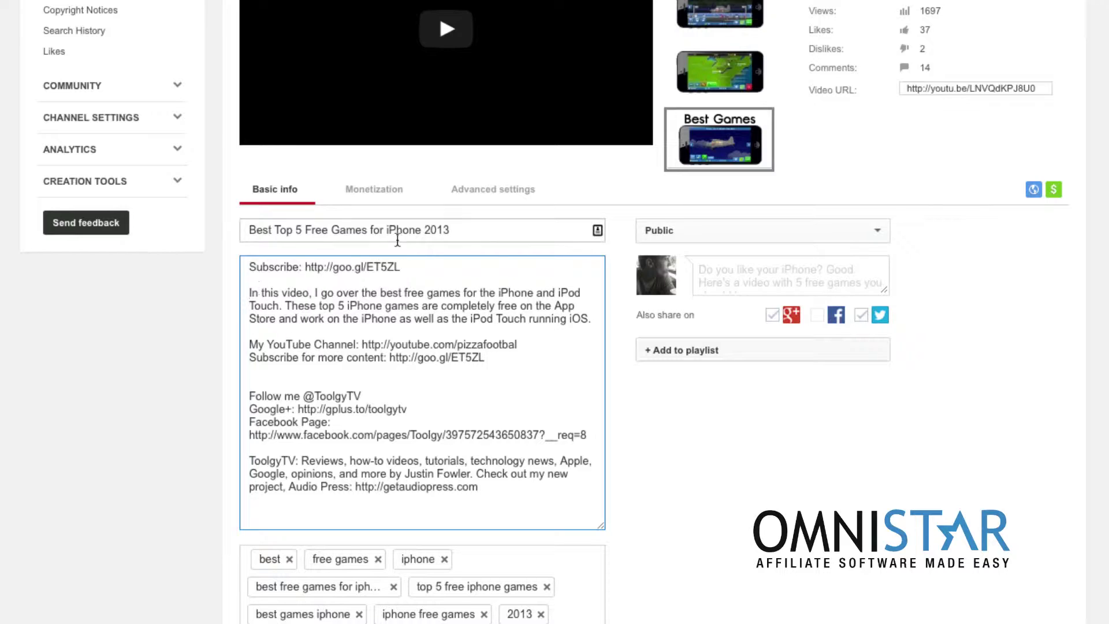
left_click_drag(249, 230, 442, 230)
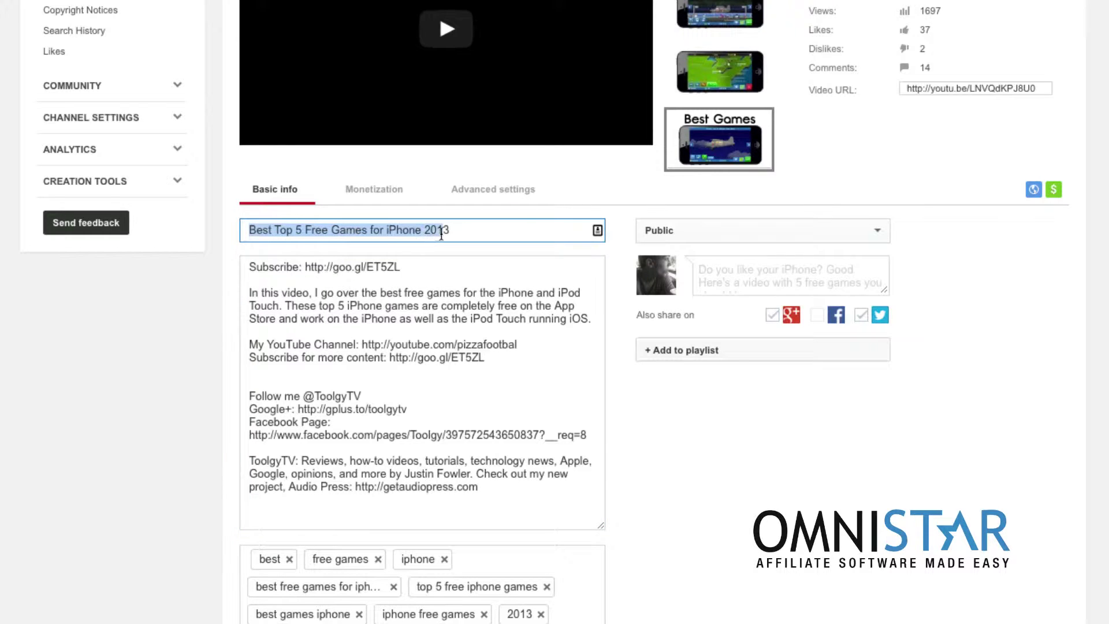
left_click(521, 229)
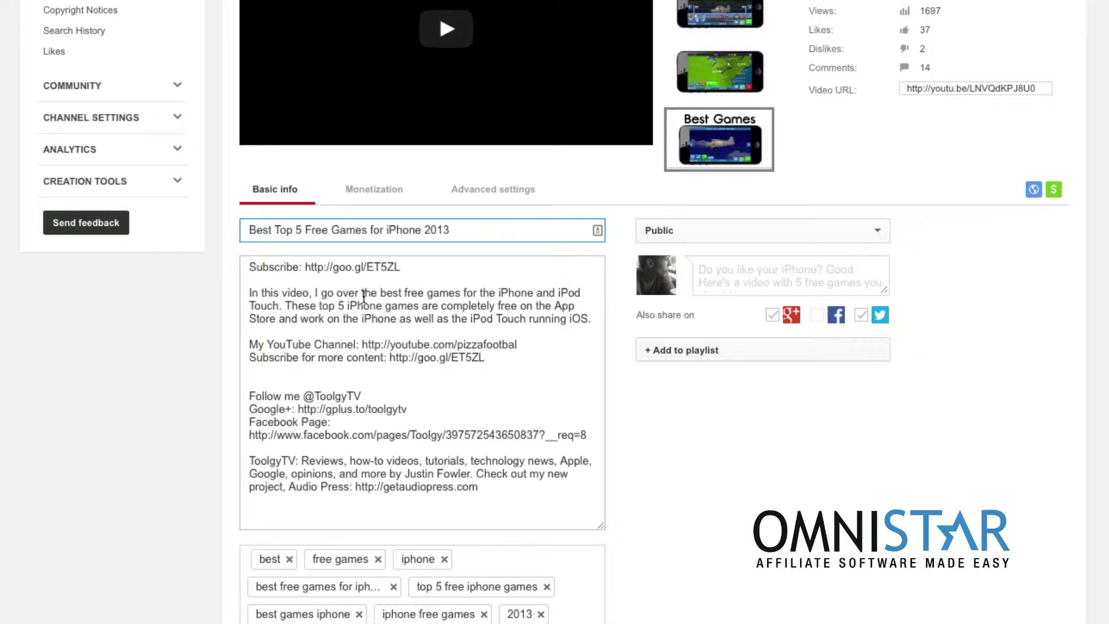
left_click_drag(380, 292, 459, 293)
left_click(414, 293)
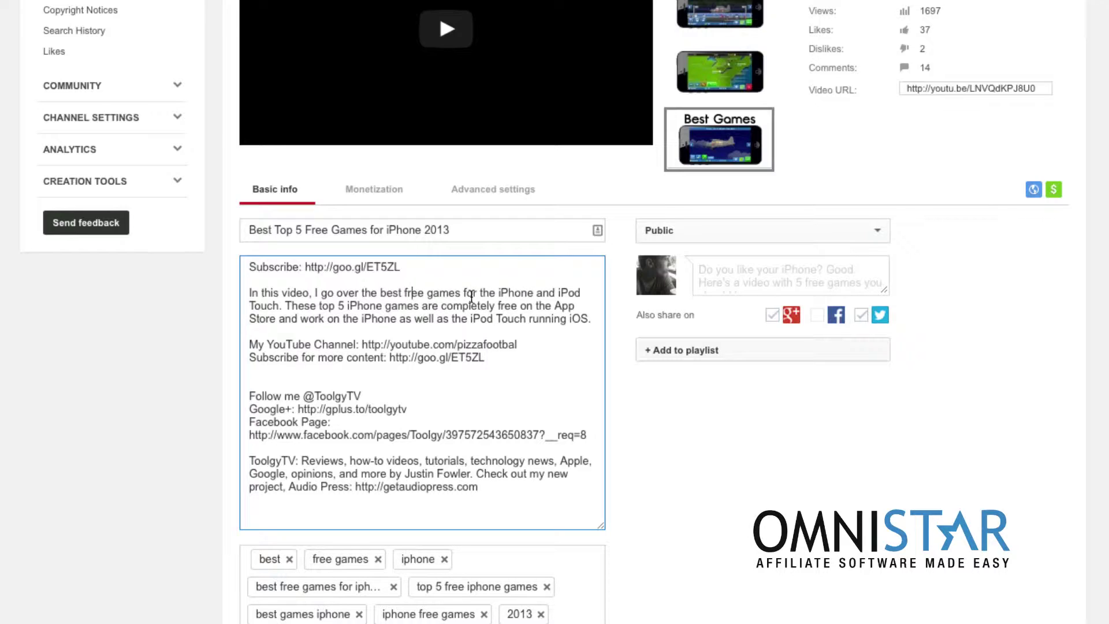
double_click(505, 294)
double_click(569, 294)
left_click(420, 306)
scroll(461, 315, "down", 2)
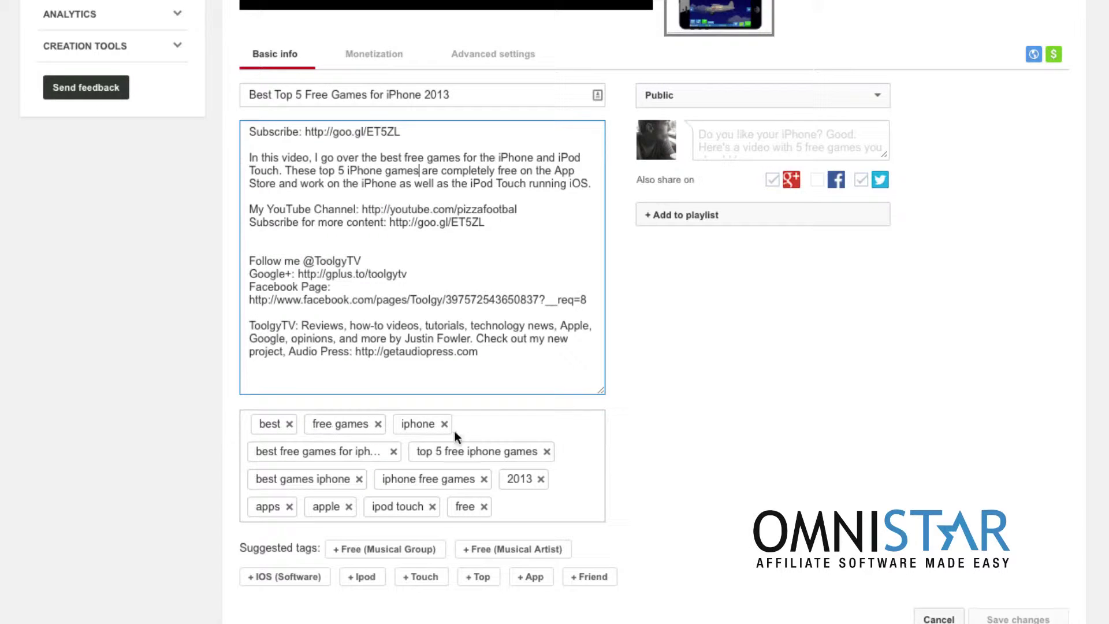
scroll(546, 459, "up", 5)
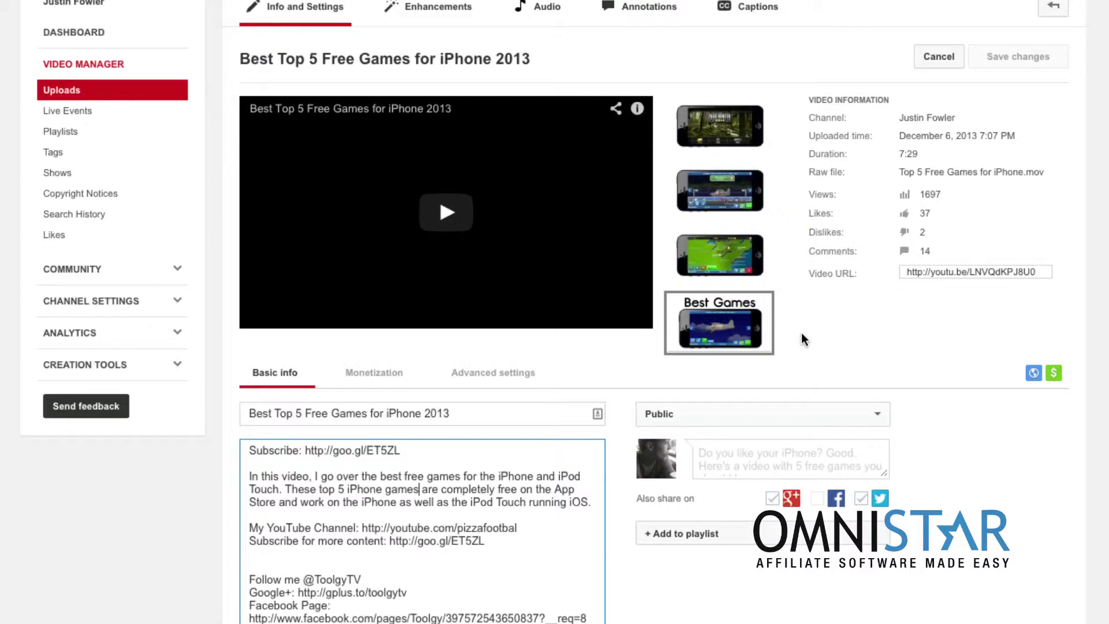
mouse_move(754, 345)
mouse_move(702, 253)
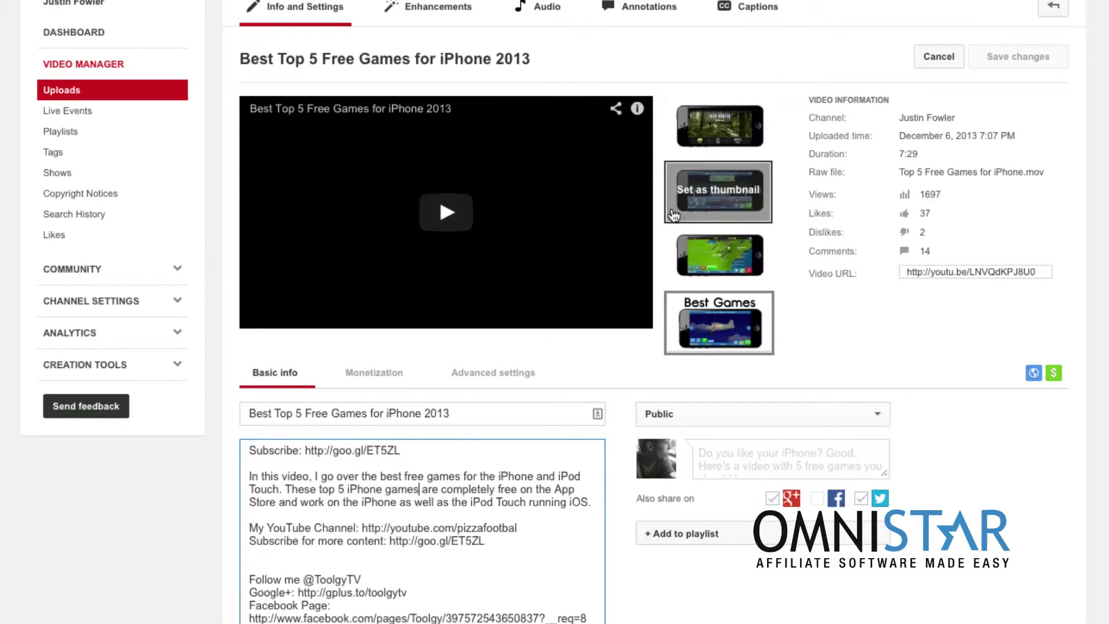
mouse_move(758, 283)
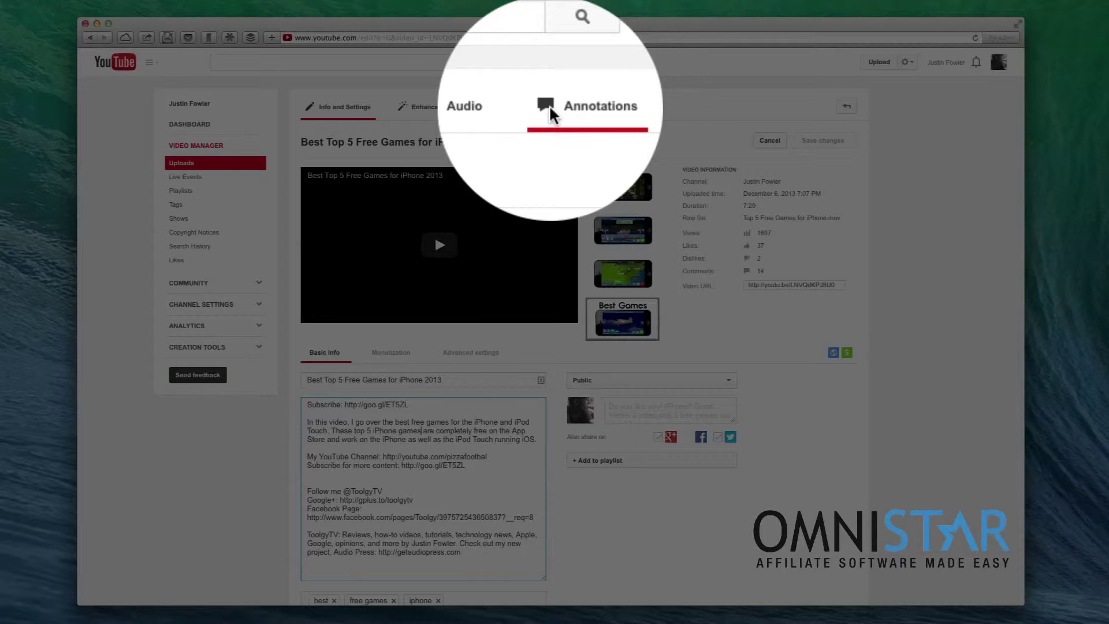
In the annotations editor, move playback to 4:11 on the Temple Run clip and add a speech bubble
left_click(548, 110)
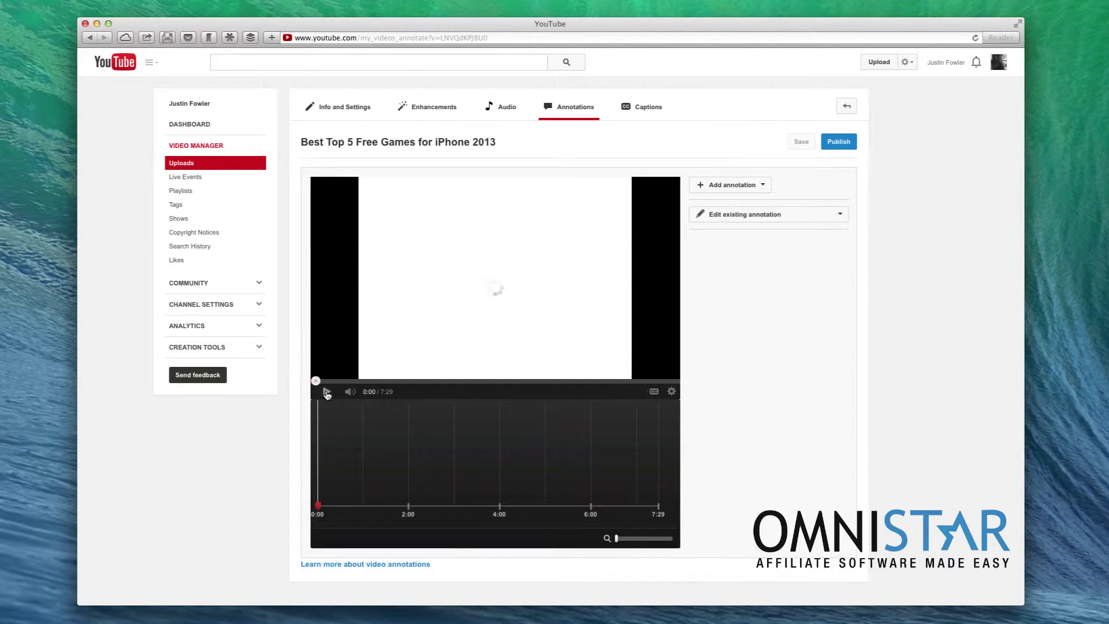
scroll(553, 299, "down", 2)
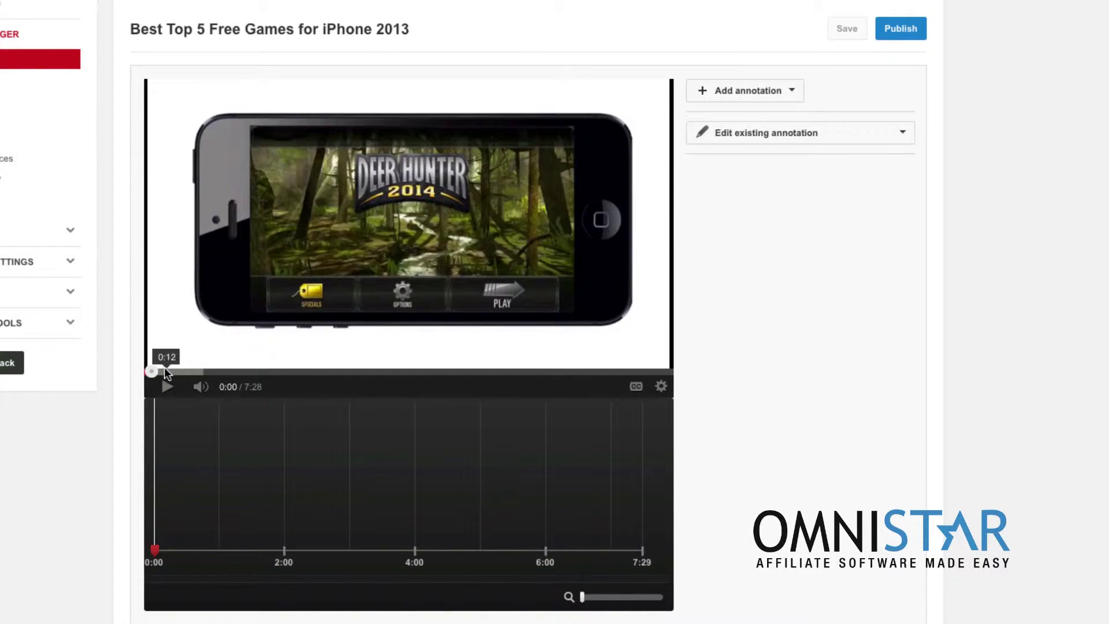
left_click_drag(152, 371, 442, 400)
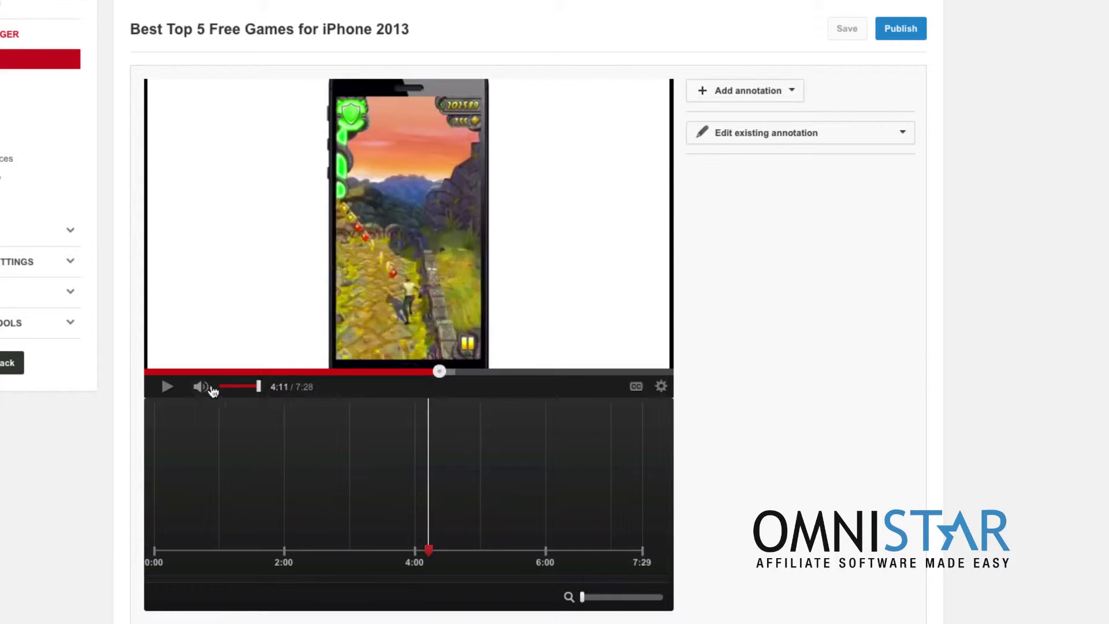
left_click(739, 88)
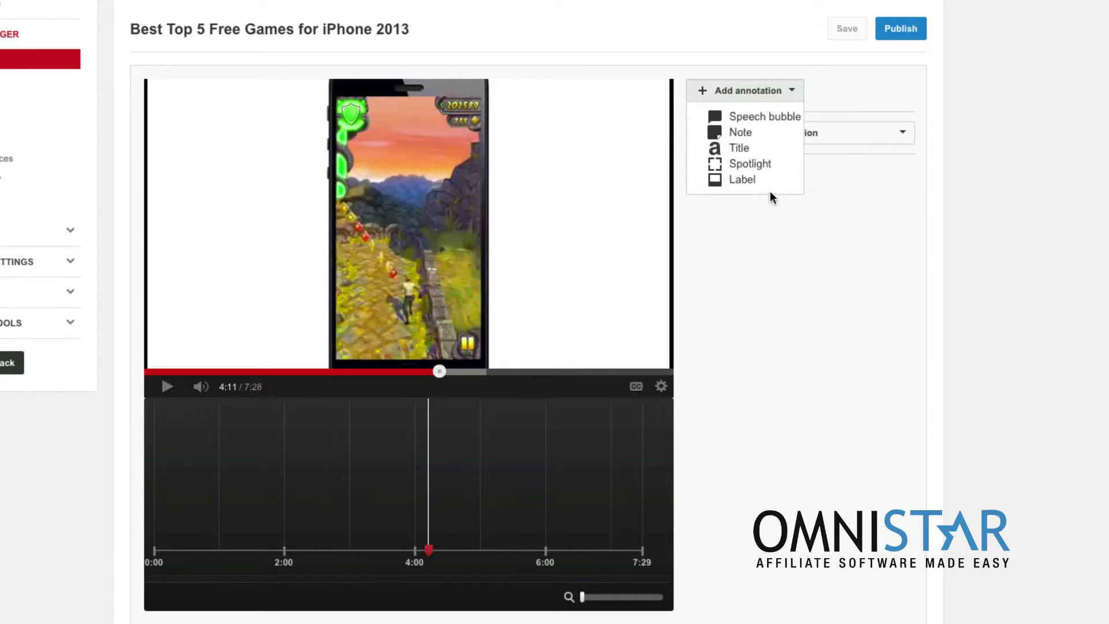
left_click(734, 117)
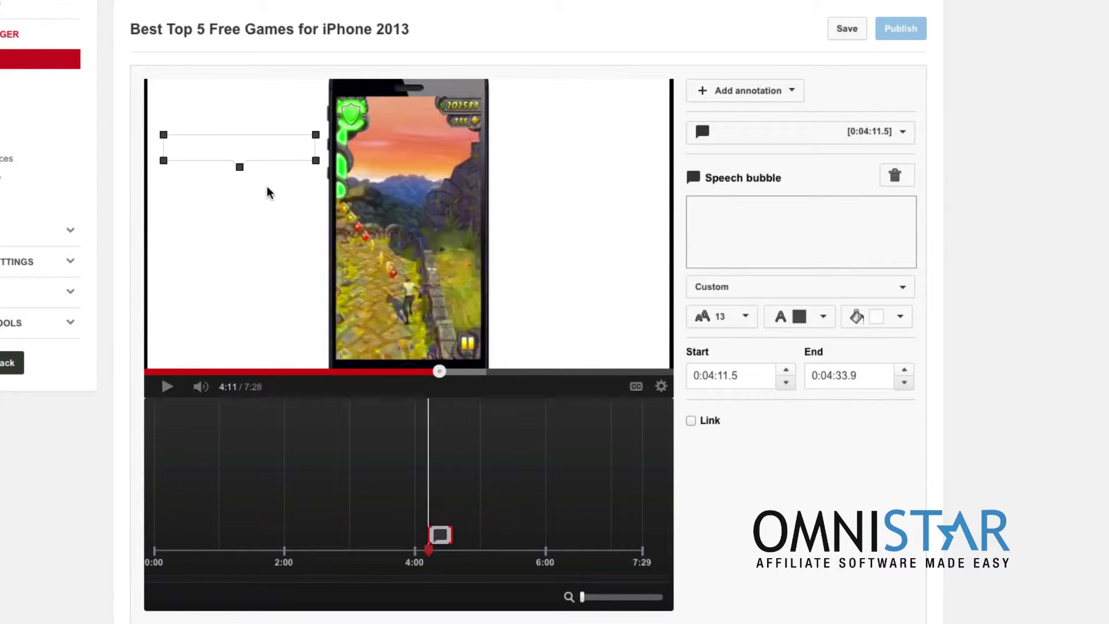
Fill the bubble with 'Do you like Temple Run?' and shape it, tail pointing at the phone
left_click_drag(237, 167, 337, 244)
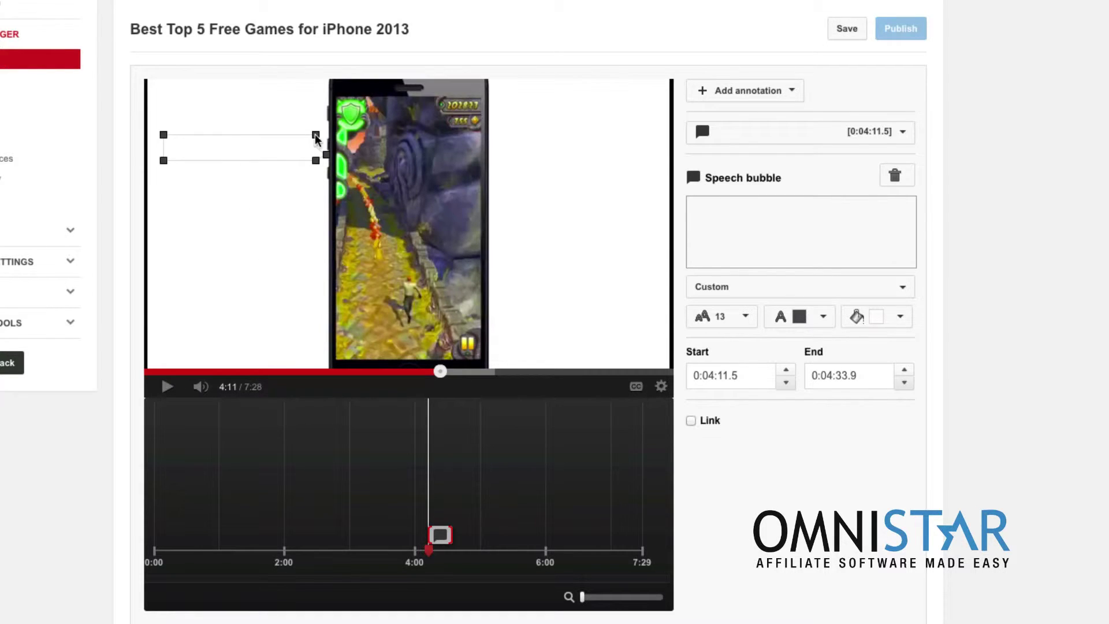
left_click(737, 245)
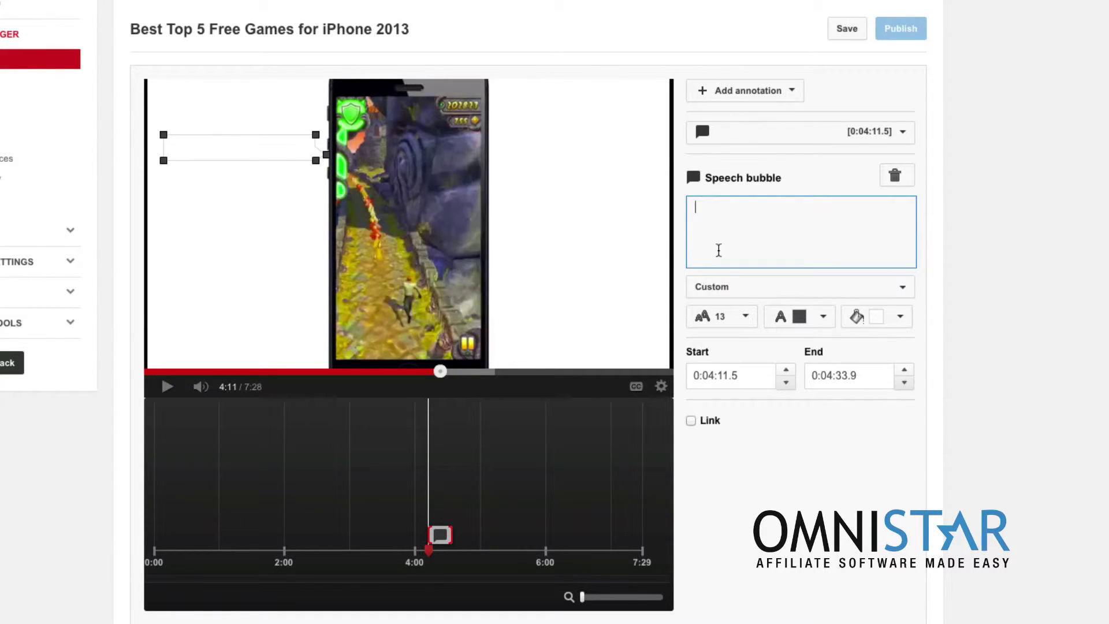
type("Do you like Temple Run?")
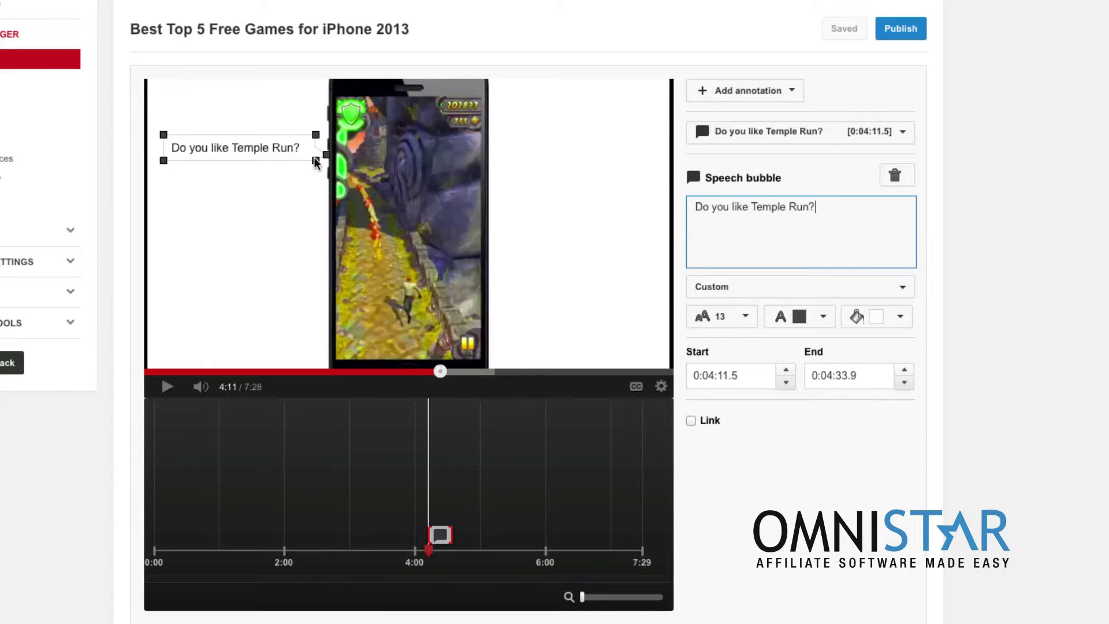
left_click_drag(315, 160, 301, 169)
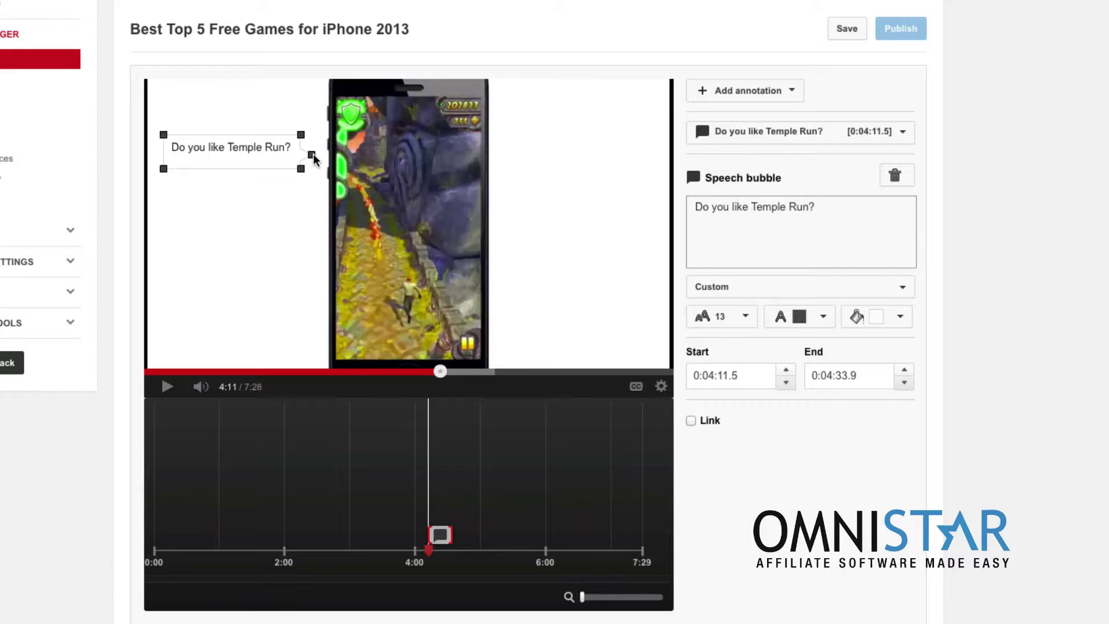
left_click_drag(313, 153, 313, 168)
Give the bubble a light grey background, save and publish it, and enable its link
left_click(890, 321)
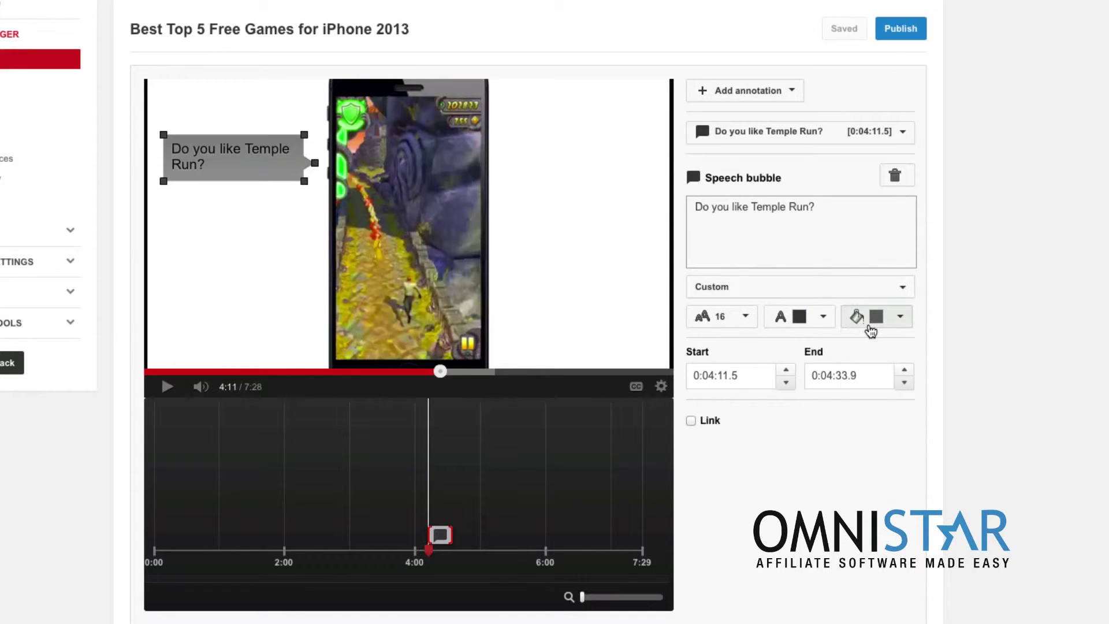
left_click(870, 317)
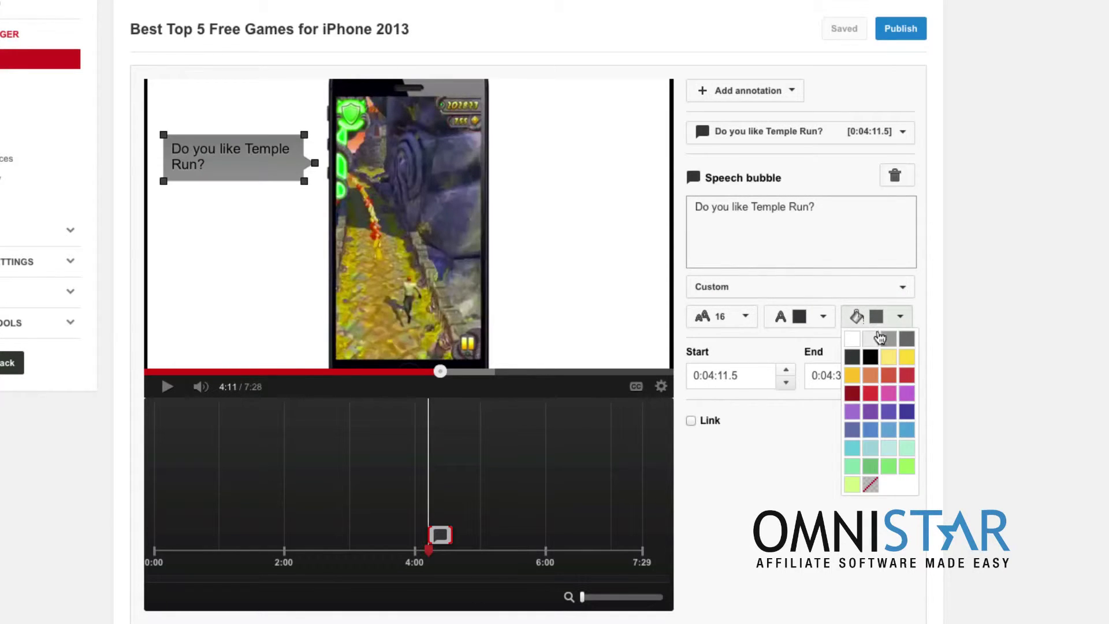
left_click(864, 337)
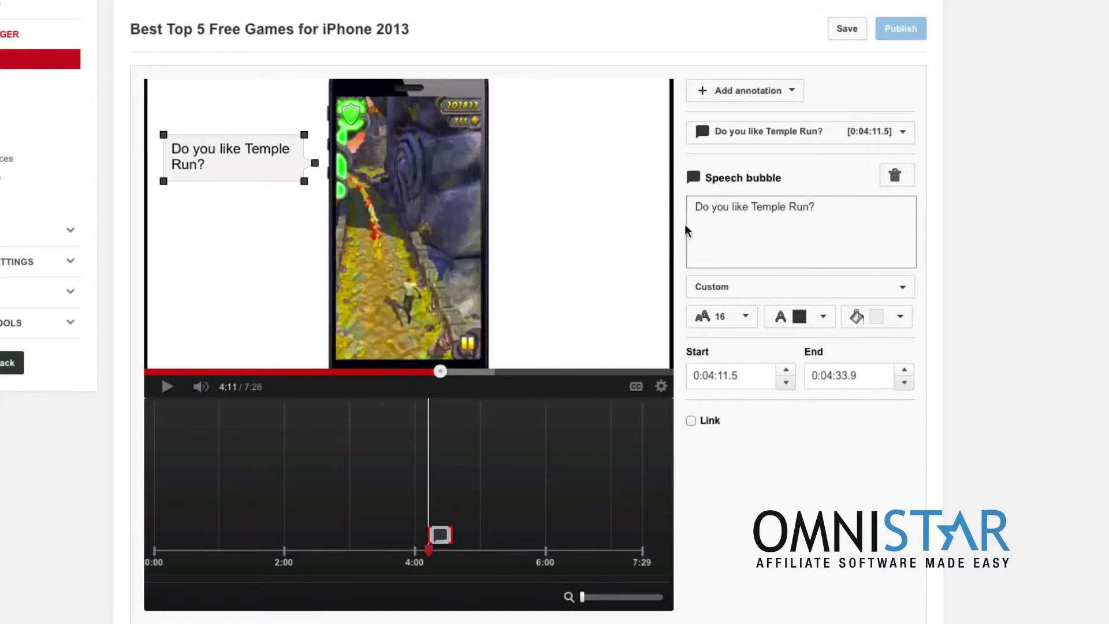
left_click(841, 33)
left_click(895, 34)
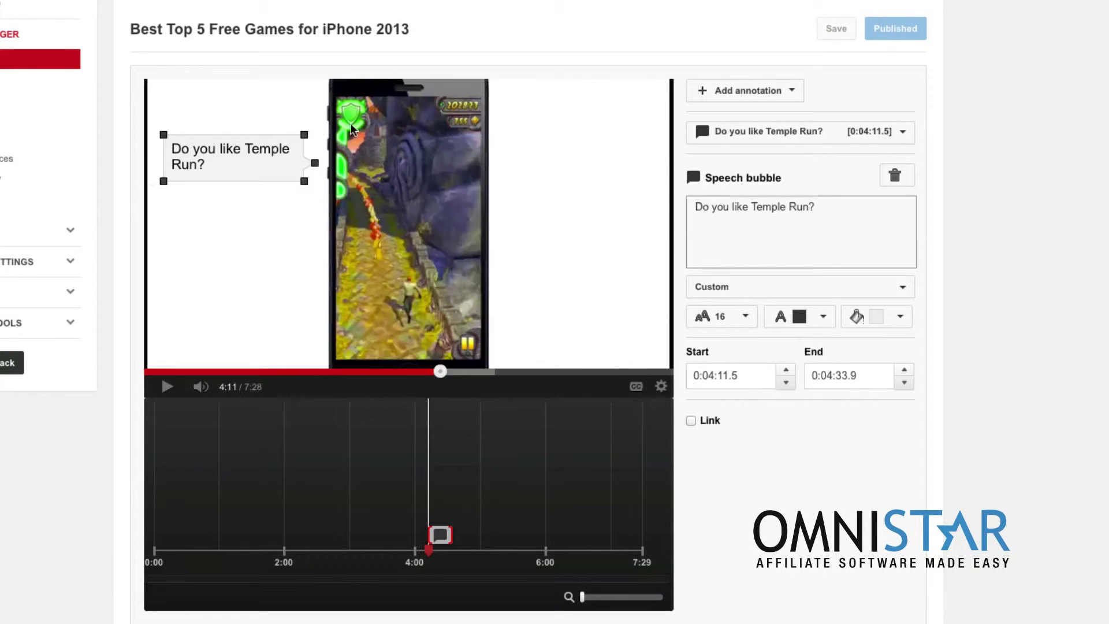
scroll(15, 507, "up", 1)
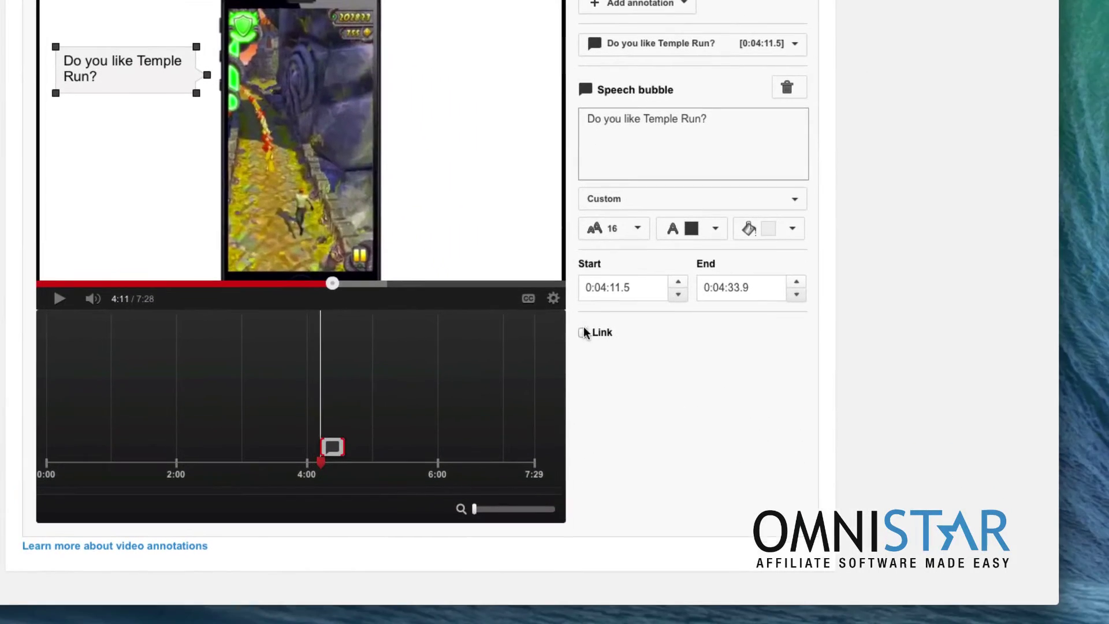
left_click(691, 470)
Look at the link destination types, then add the video to the Software Review playlist
left_click(750, 331)
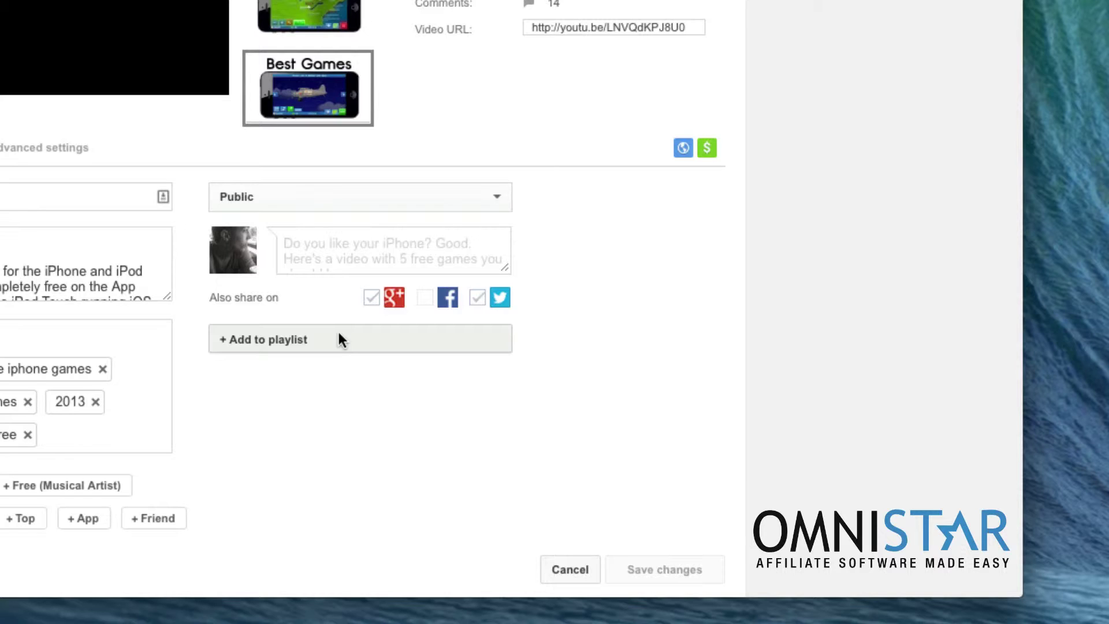
left_click(271, 346)
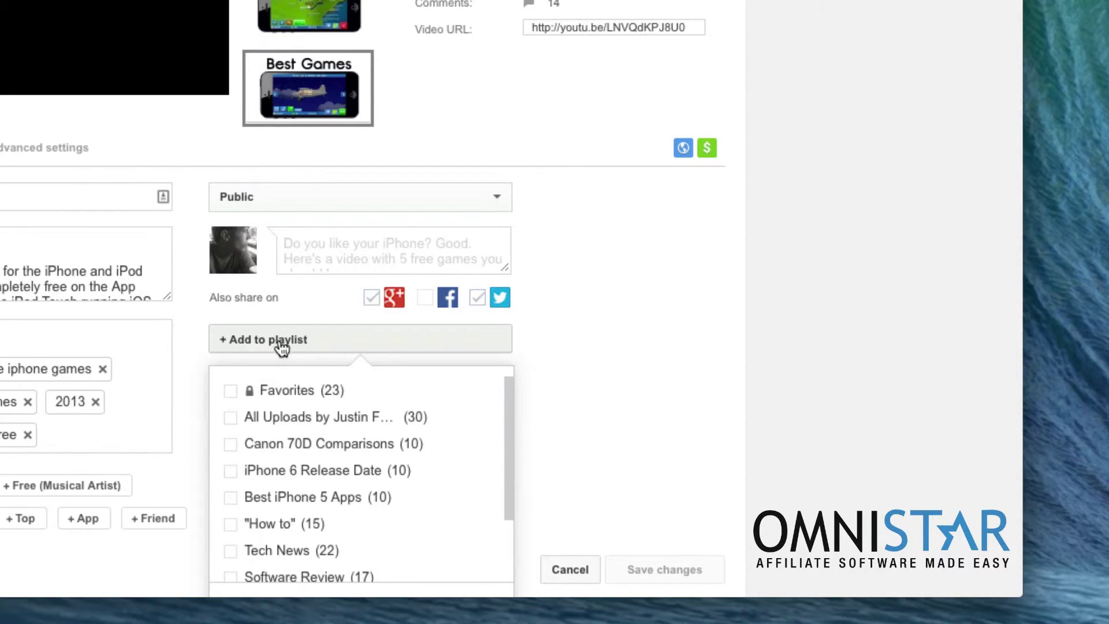
scroll(453, 414, "down", 3)
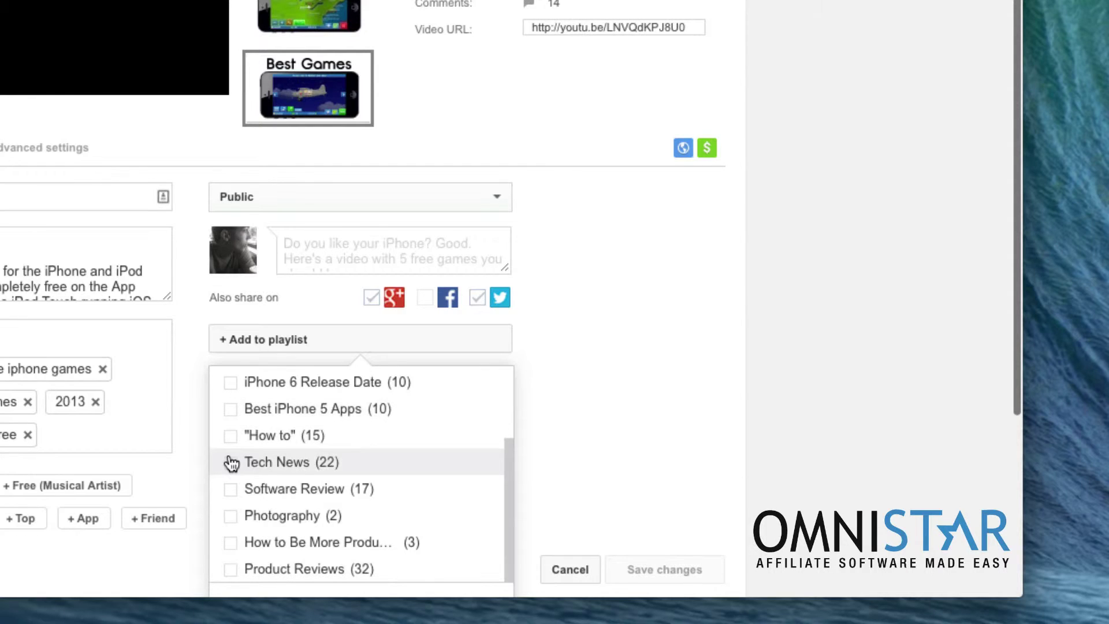
left_click(231, 494)
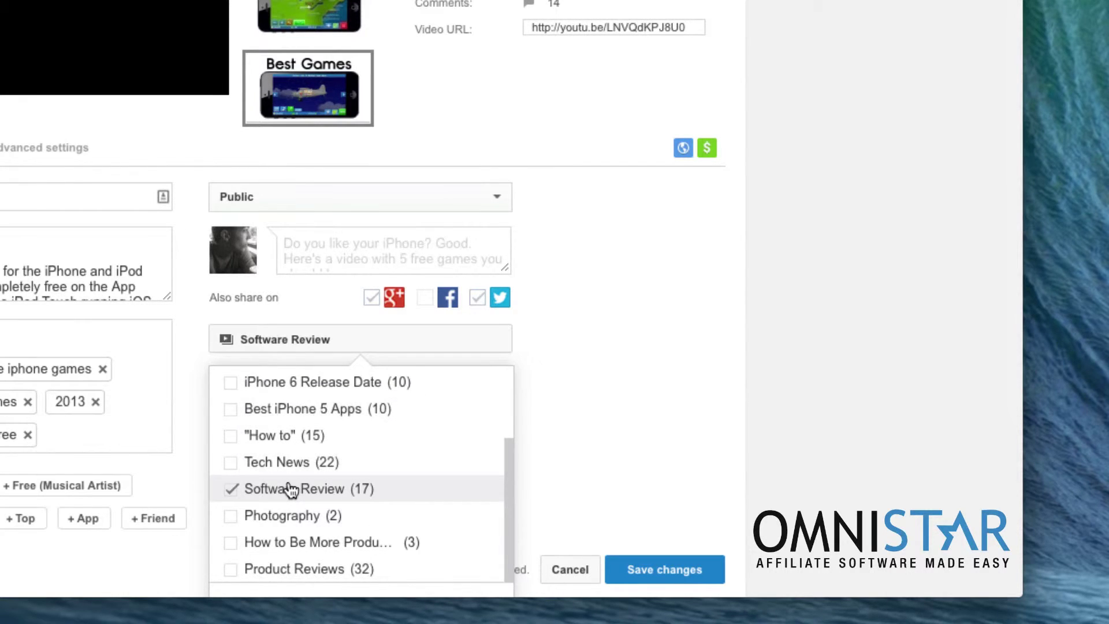
left_click(627, 411)
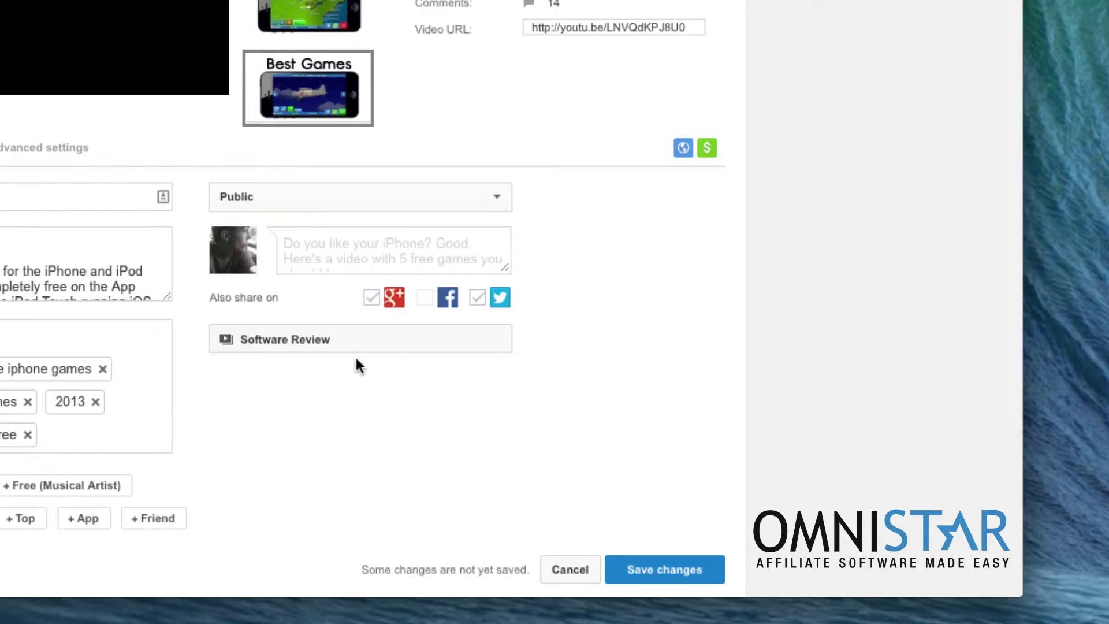
Remove the video from the Software Review playlist again
left_click(271, 346)
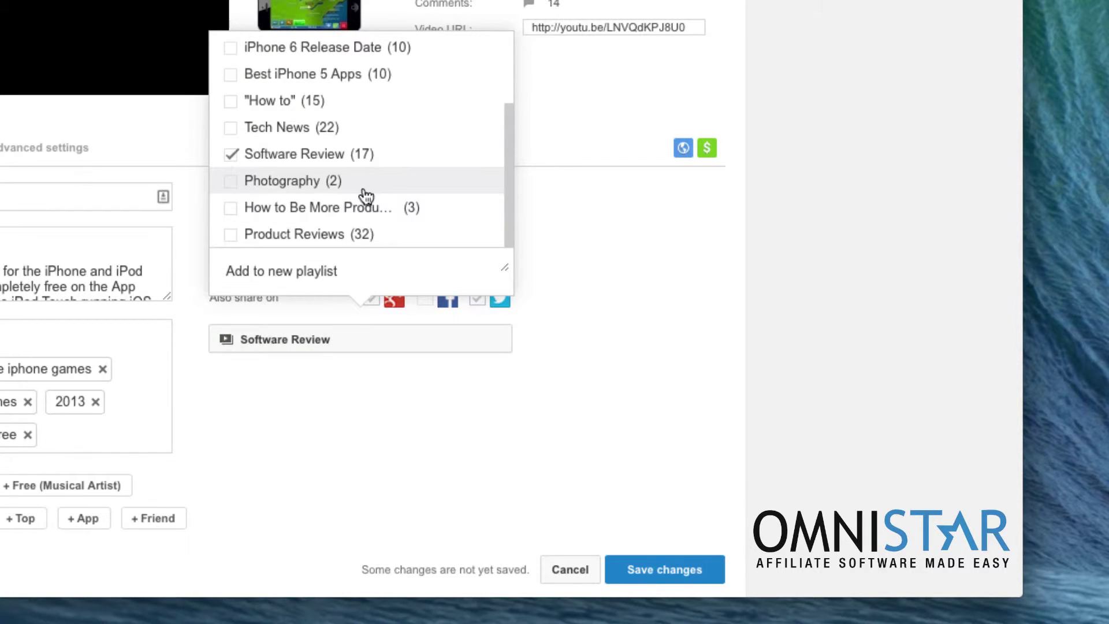
scroll(366, 196, "up", 2)
scroll(456, 166, "down", 2)
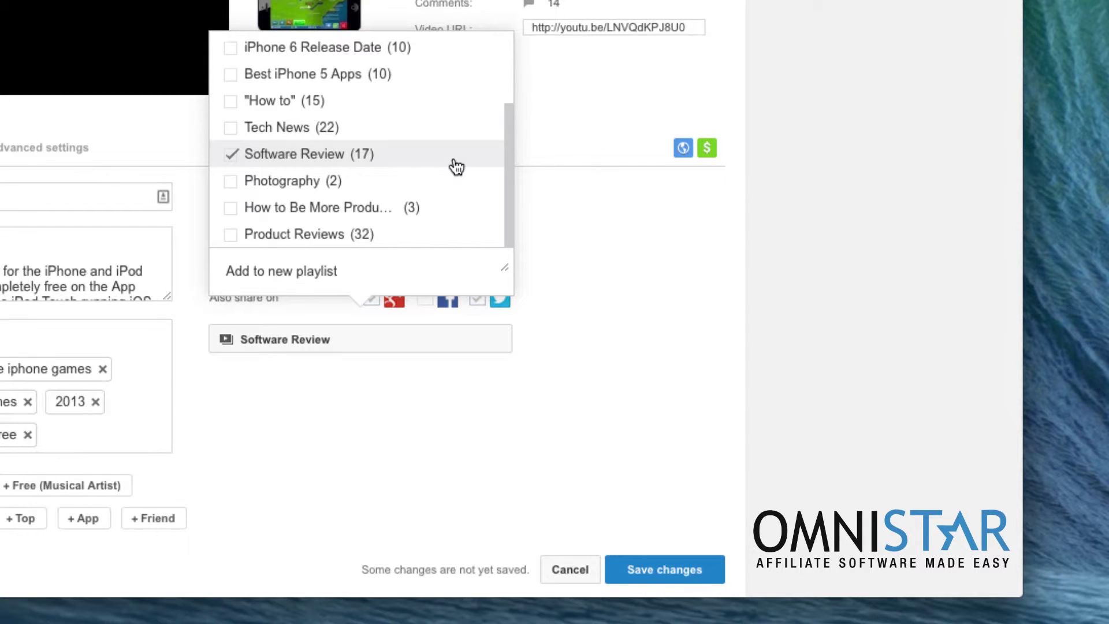
left_click(456, 167)
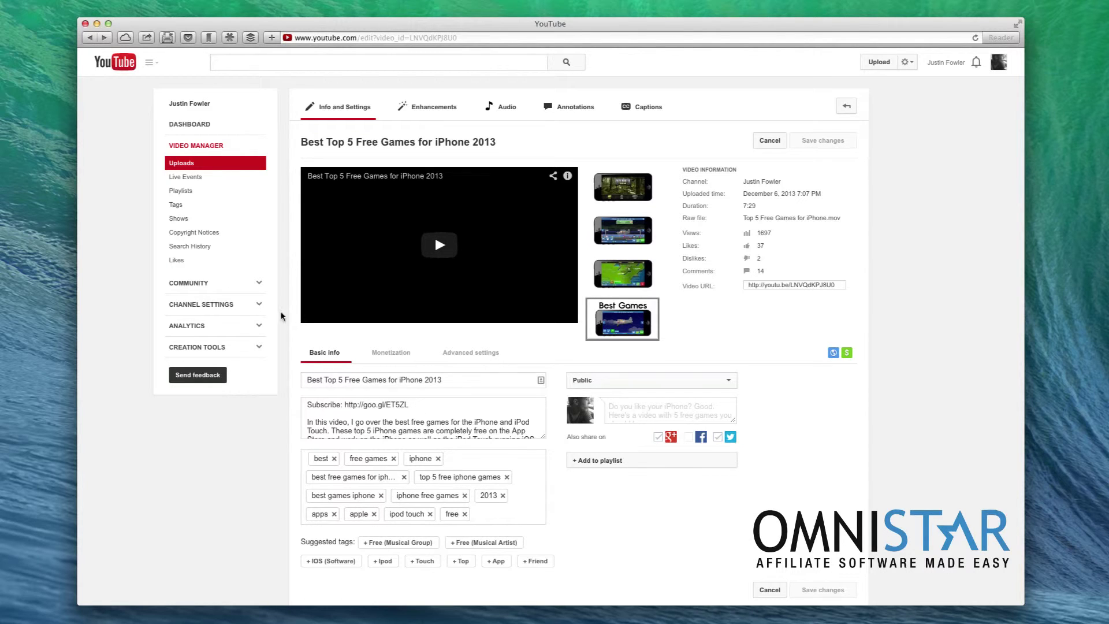
Open channel analytics, go to the Audience retention report, and start a search for one video
left_click(247, 327)
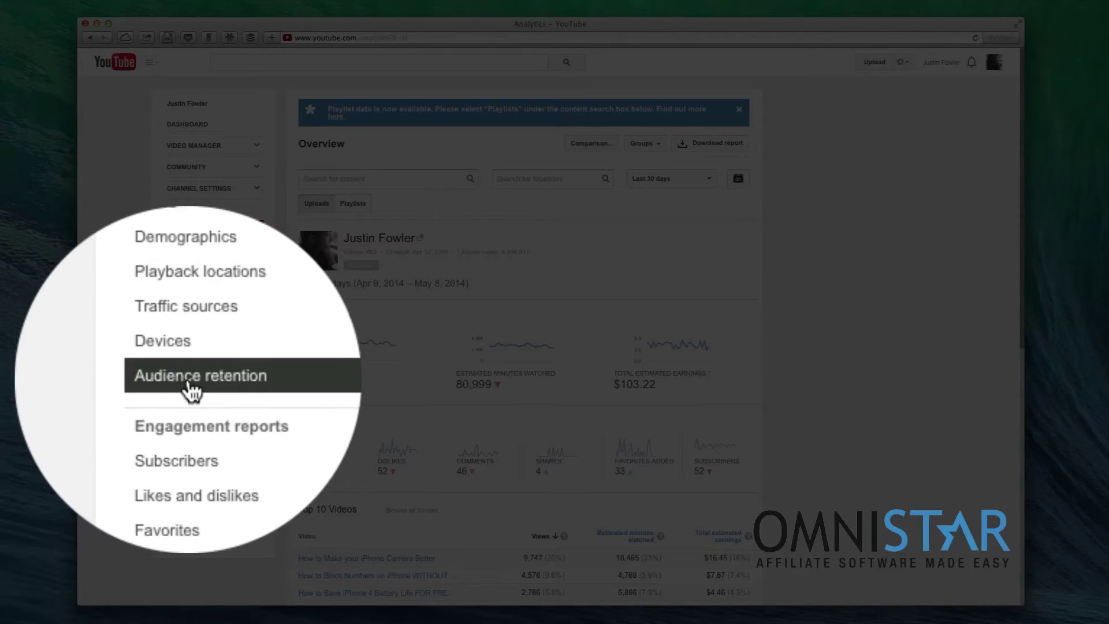
left_click(224, 378)
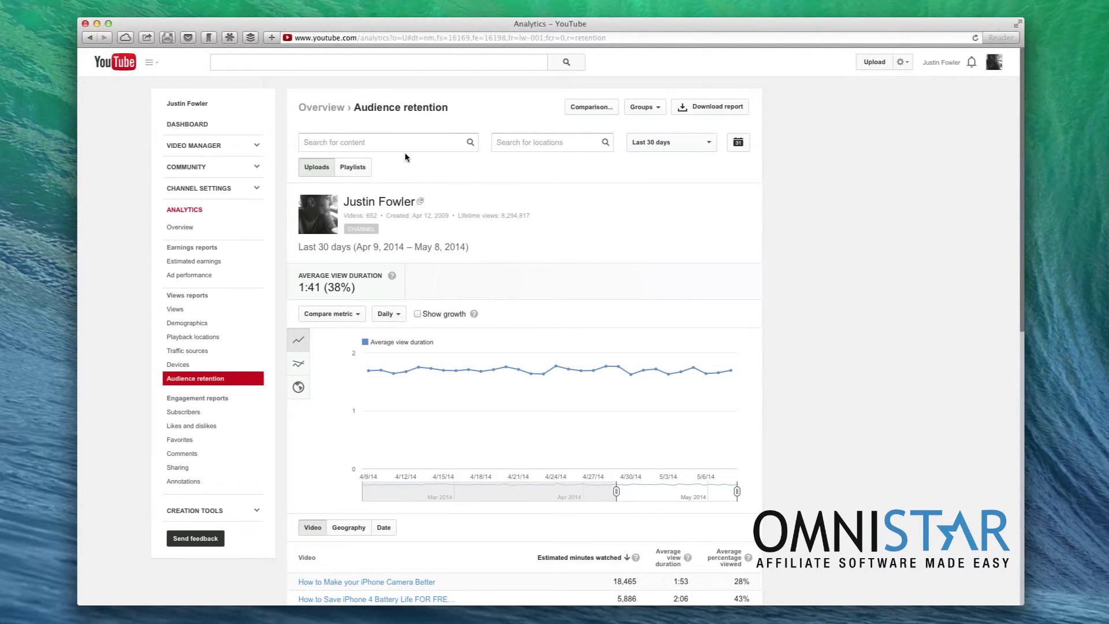
left_click(398, 144)
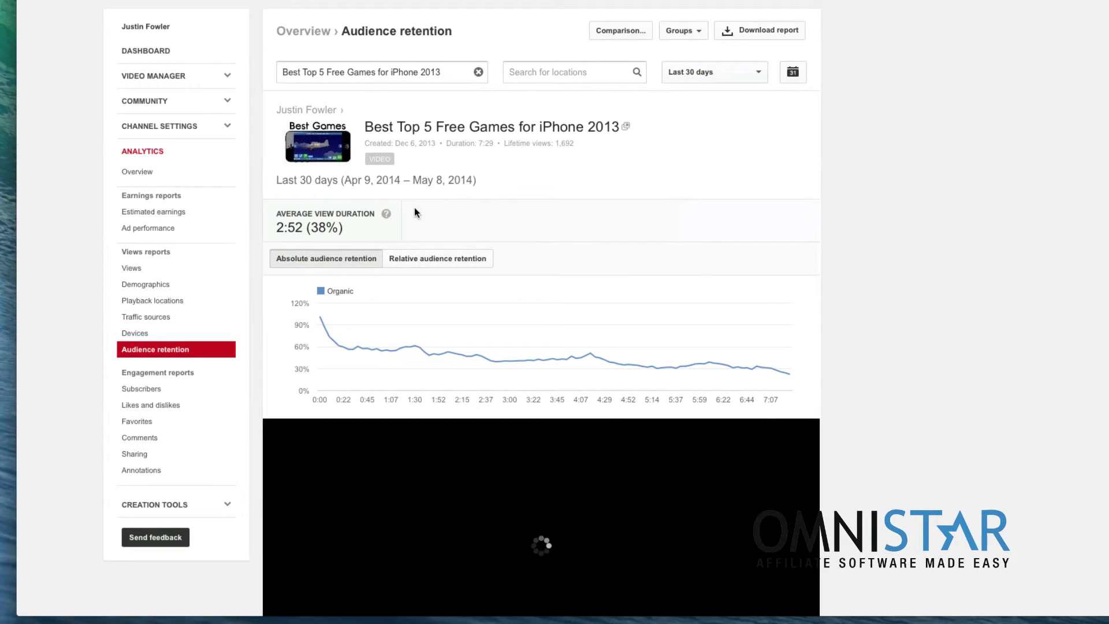
Play the video alongside its audience retention chart
scroll(414, 207, "down", 2)
scroll(415, 208, "down", 2)
left_click(272, 576)
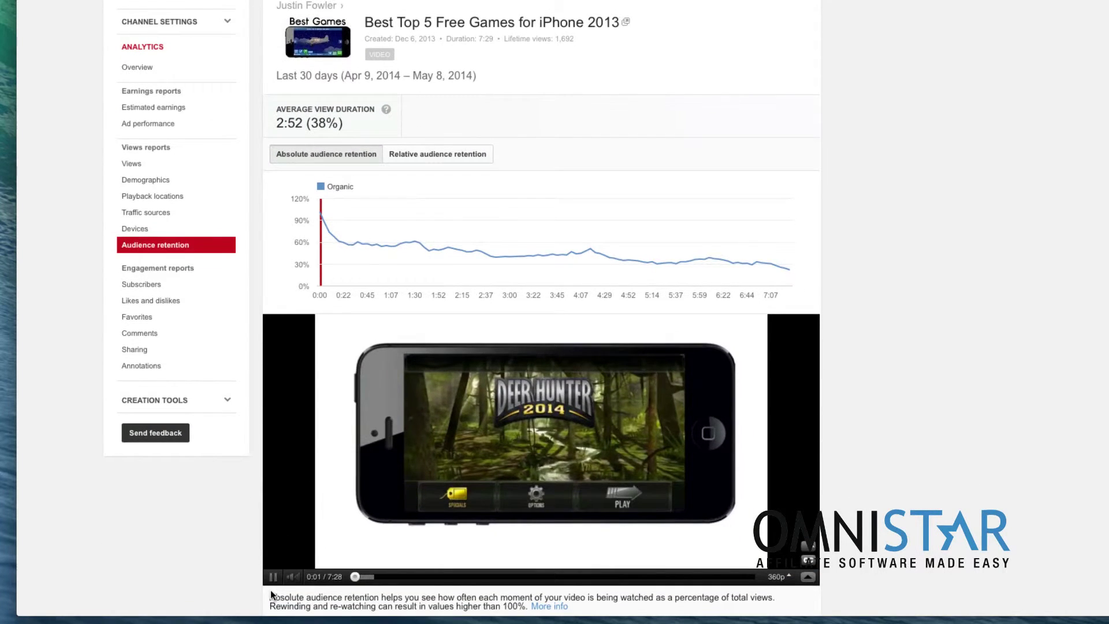
scroll(273, 587, "up", 1)
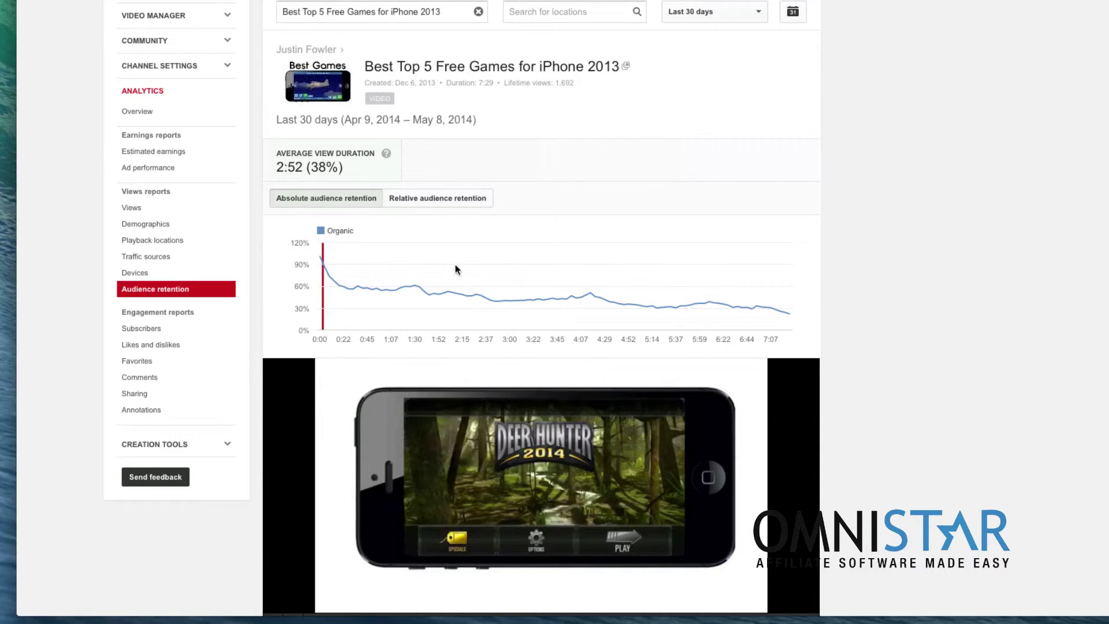
scroll(392, 211, "up", 2)
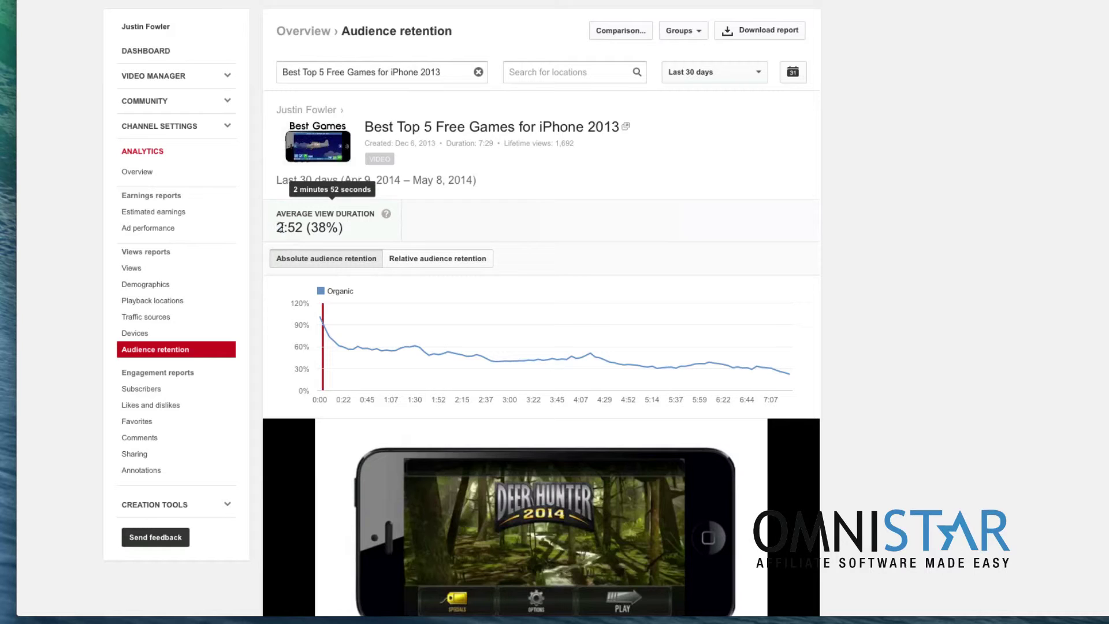
Highlight the 2:52 average view duration and the 38% watched figure
left_click_drag(280, 228, 300, 230)
left_click_drag(311, 229, 335, 230)
scroll(334, 220, "down", 1)
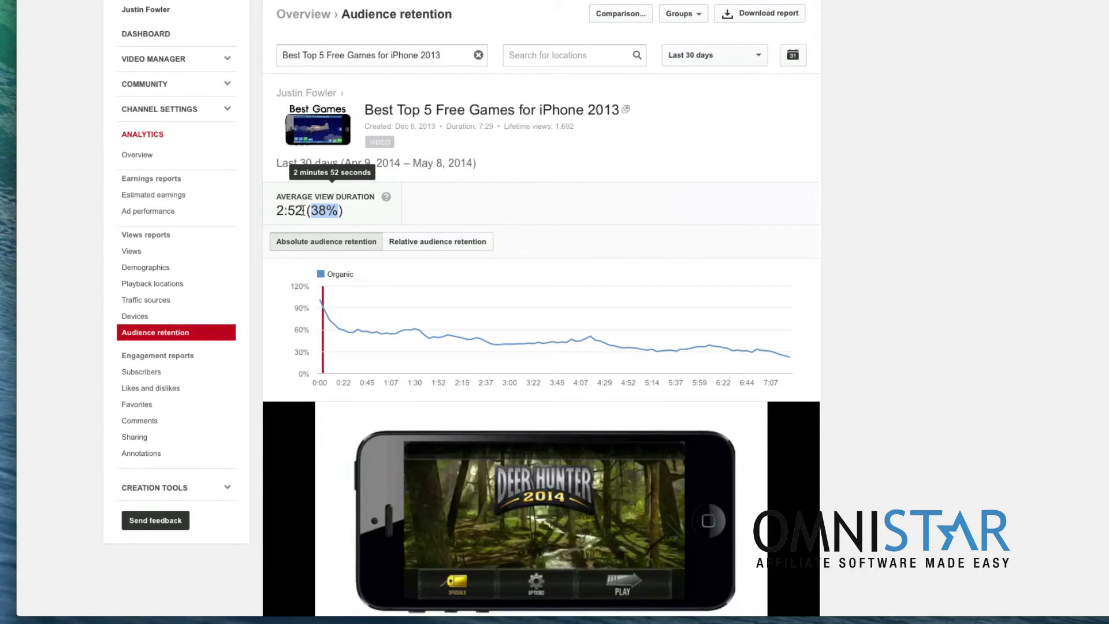
left_click_drag(304, 212, 279, 213)
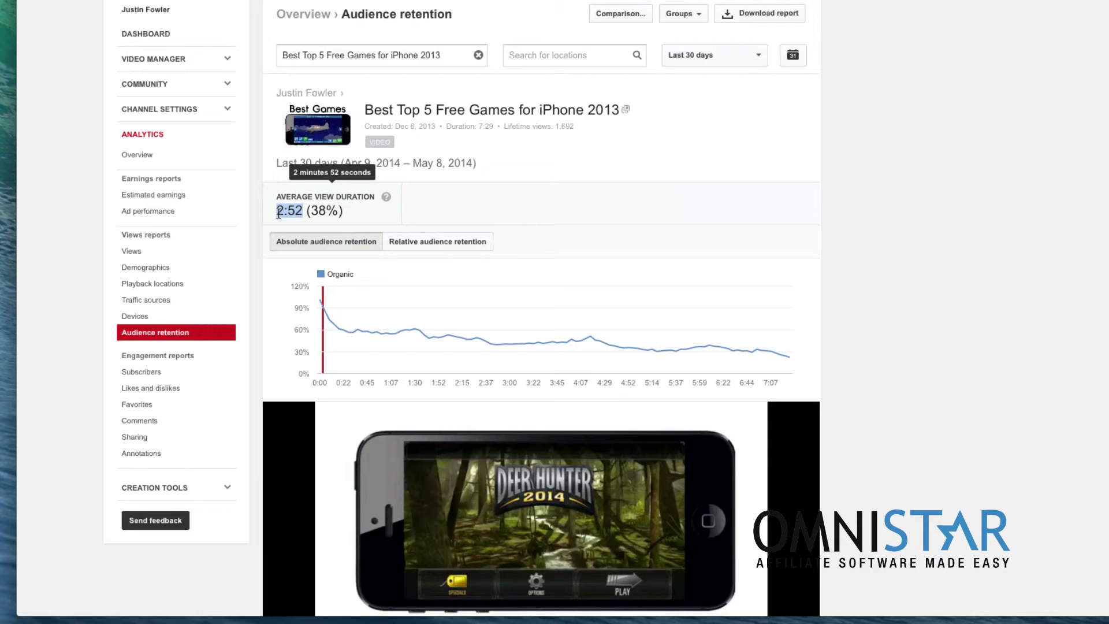
left_click(531, 194)
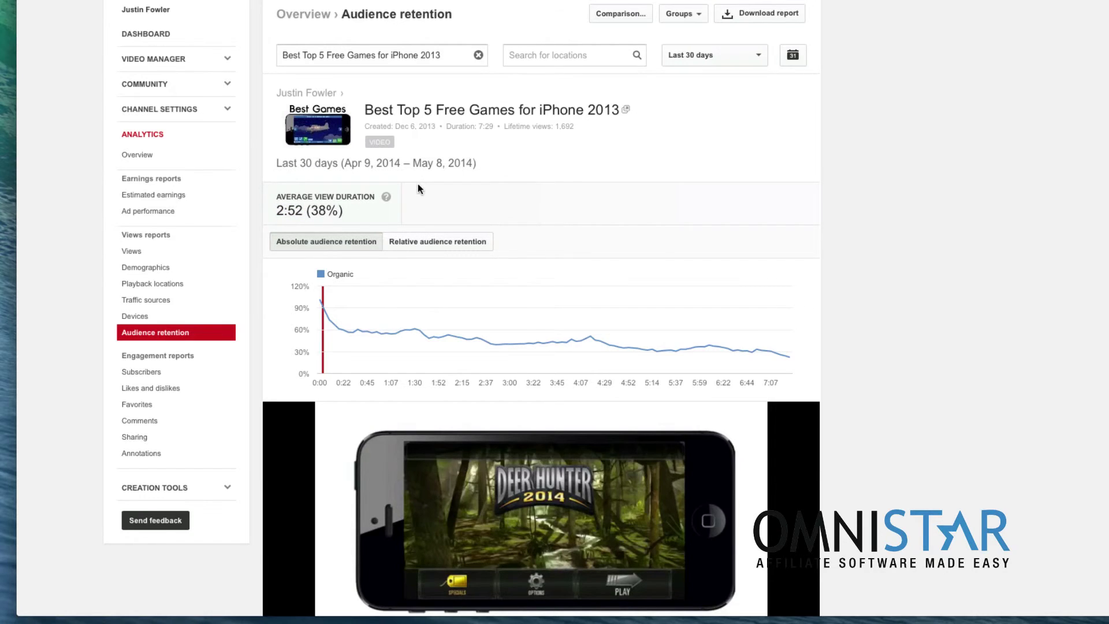
Re-highlight the 2:52 duration, clear it, and review the absolute retention curve down to 7:07
scroll(418, 185, "down", 2)
scroll(417, 183, "up", 3)
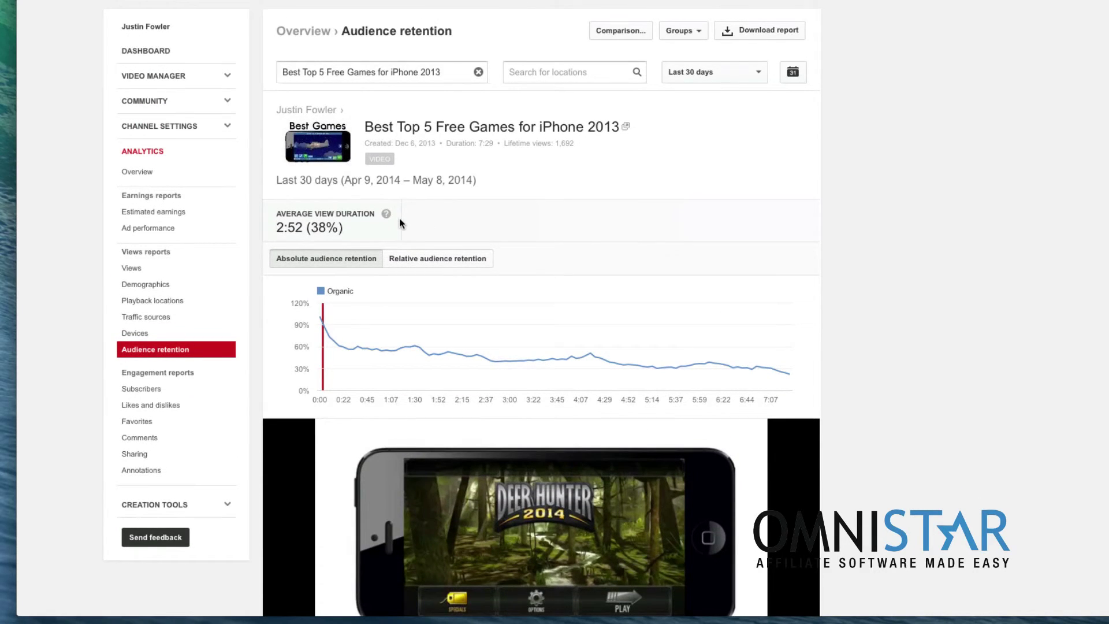
mouse_move(295, 227)
left_click_drag(302, 227, 277, 228)
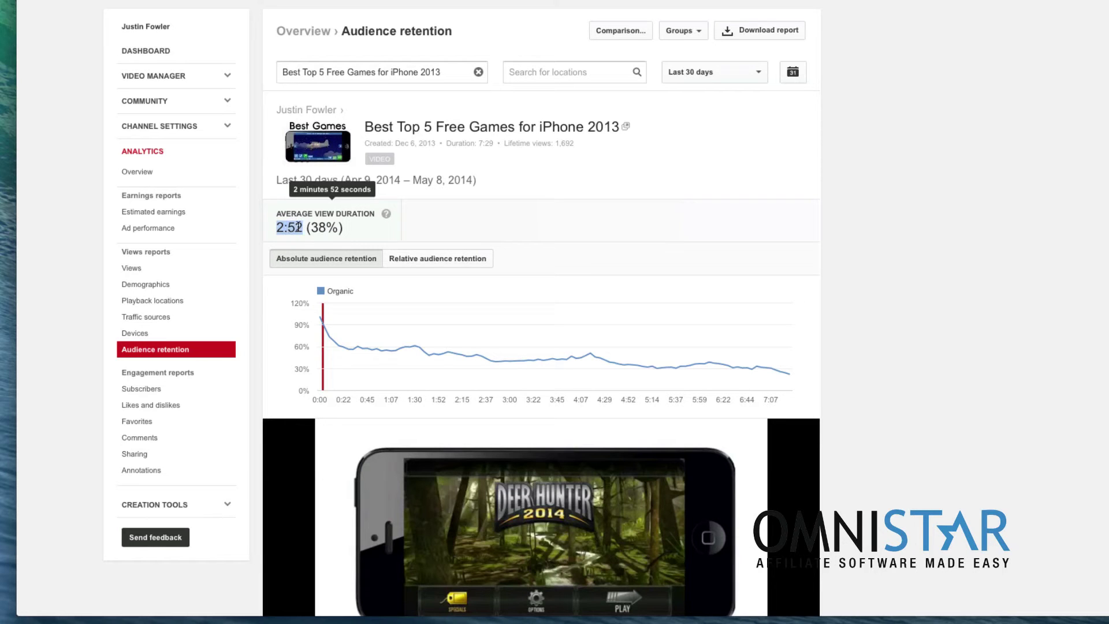
left_click(459, 220)
scroll(512, 184, "down", 3)
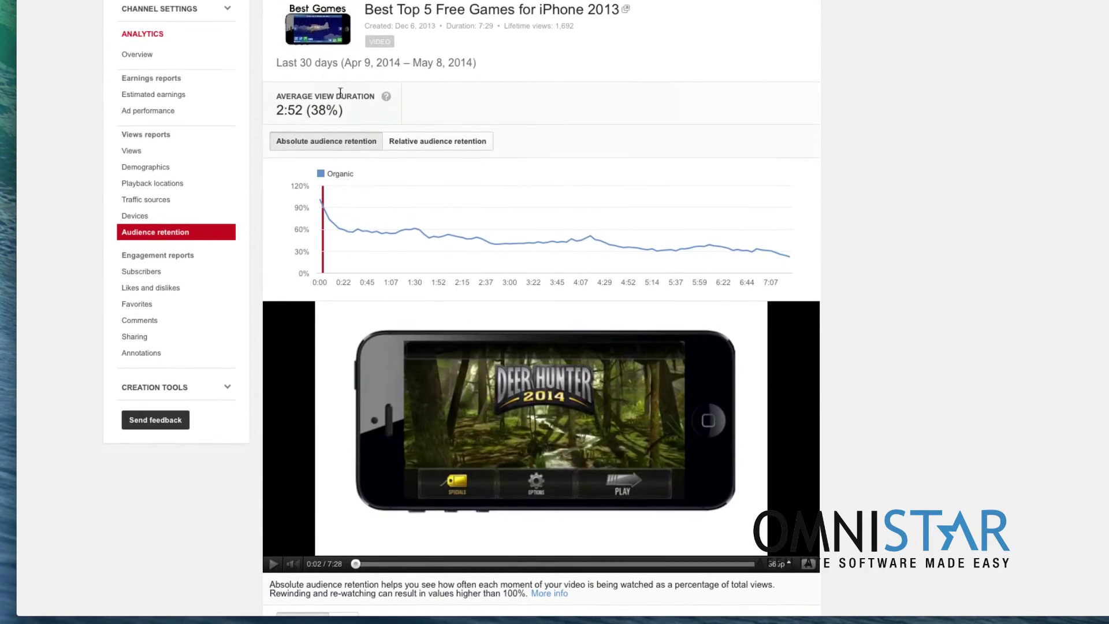
mouse_move(283, 103)
scroll(504, 114, "up", 3)
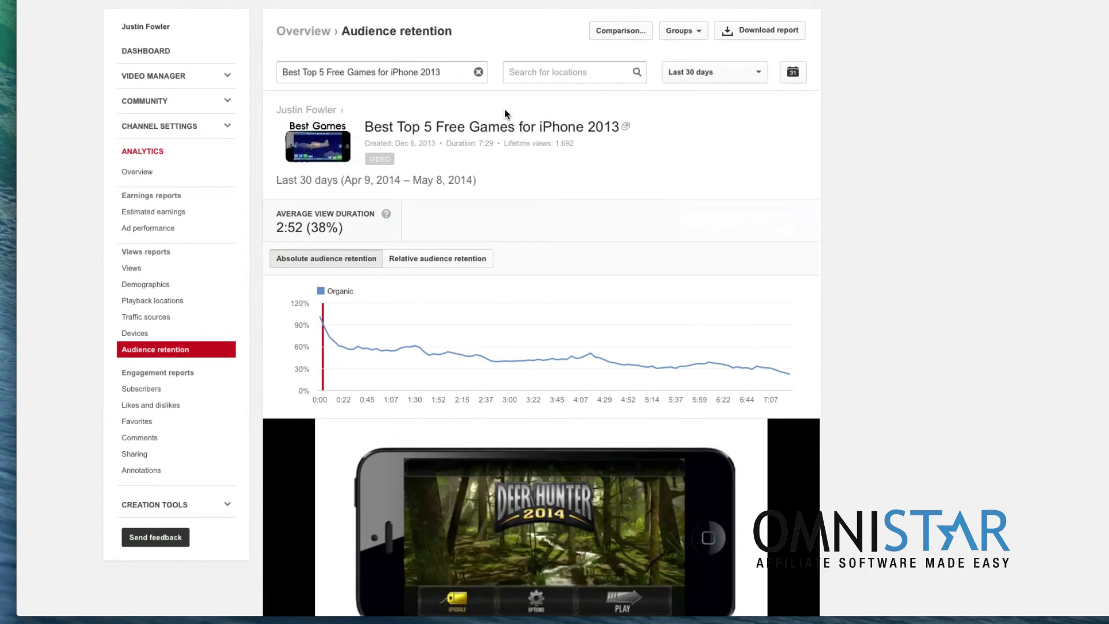
scroll(532, 199, "down", 1)
scroll(474, 199, "down", 3)
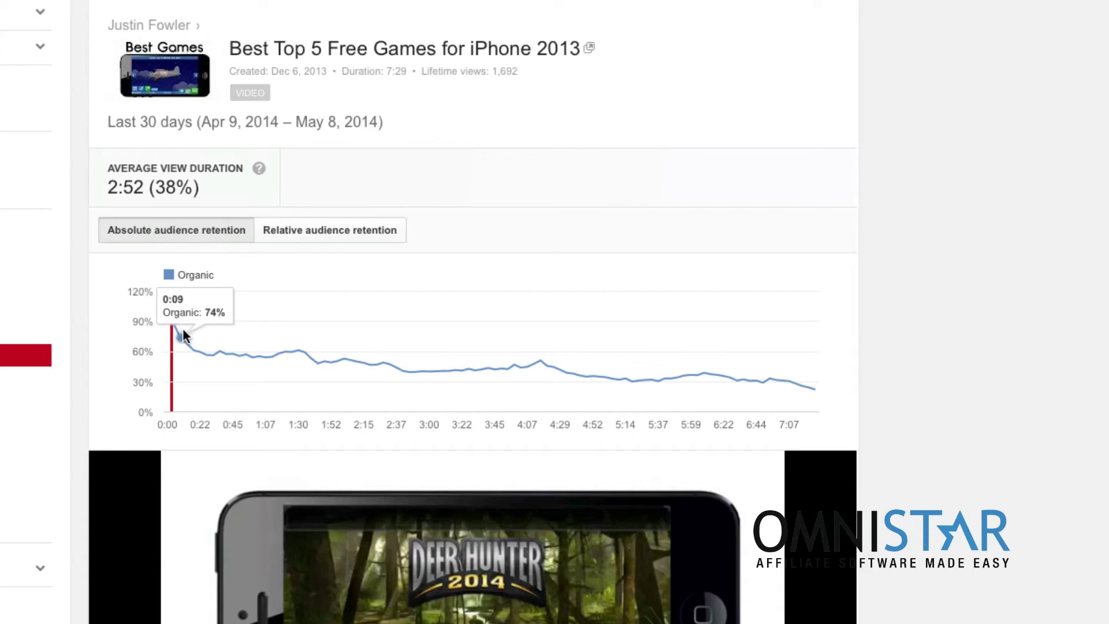
Switch to relative audience retention and seek playback to about 6:00, then to the 4:52 dip
mouse_move(254, 345)
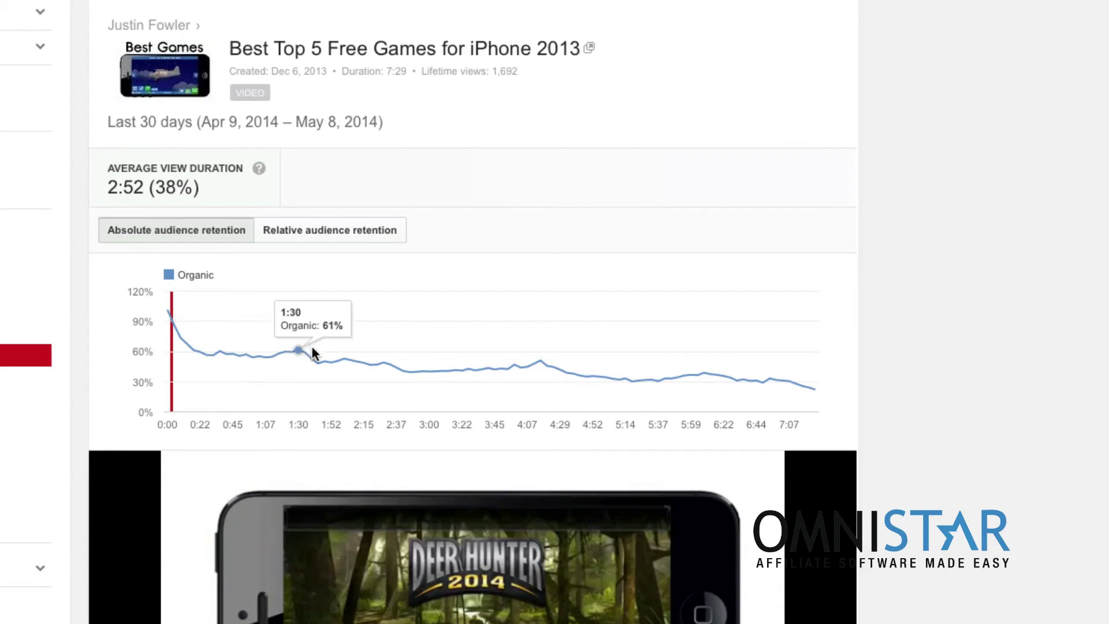
left_click(304, 240)
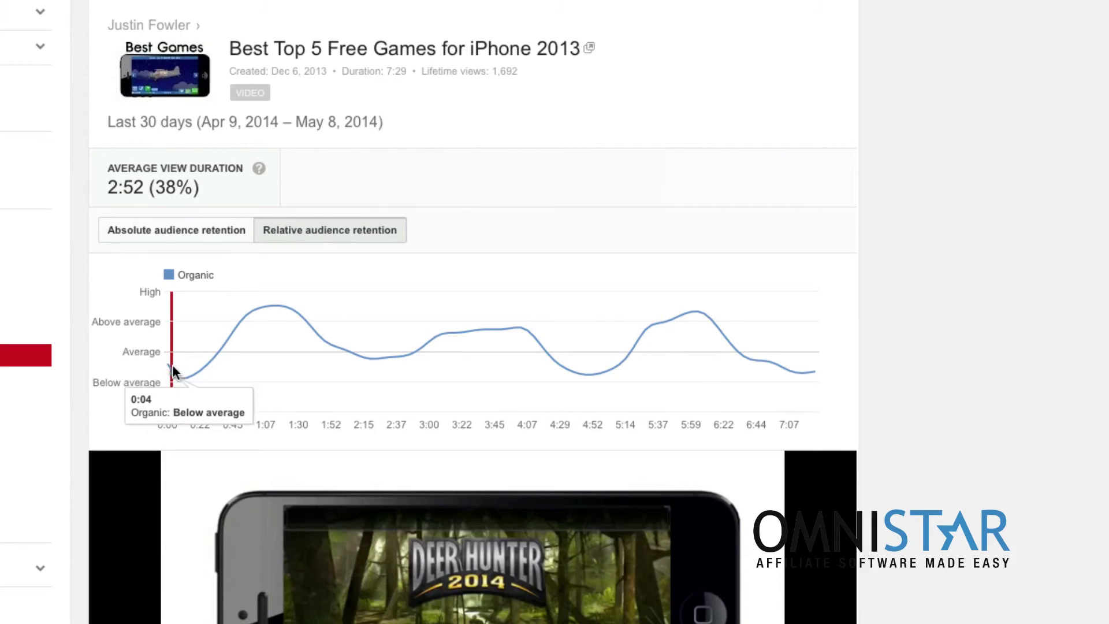
mouse_move(241, 331)
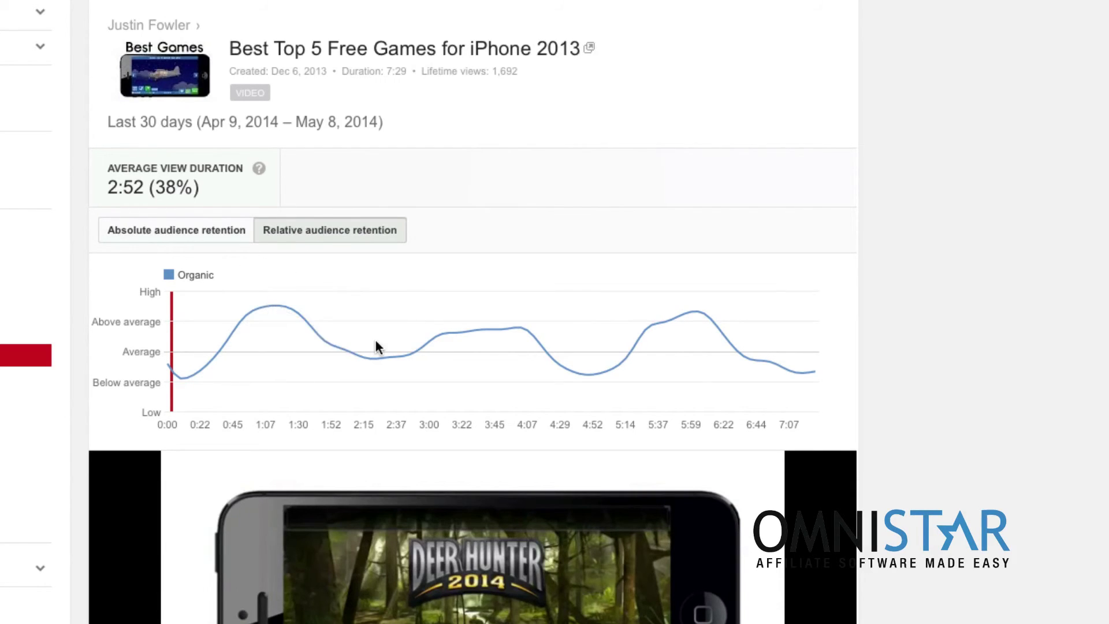
left_click(697, 312)
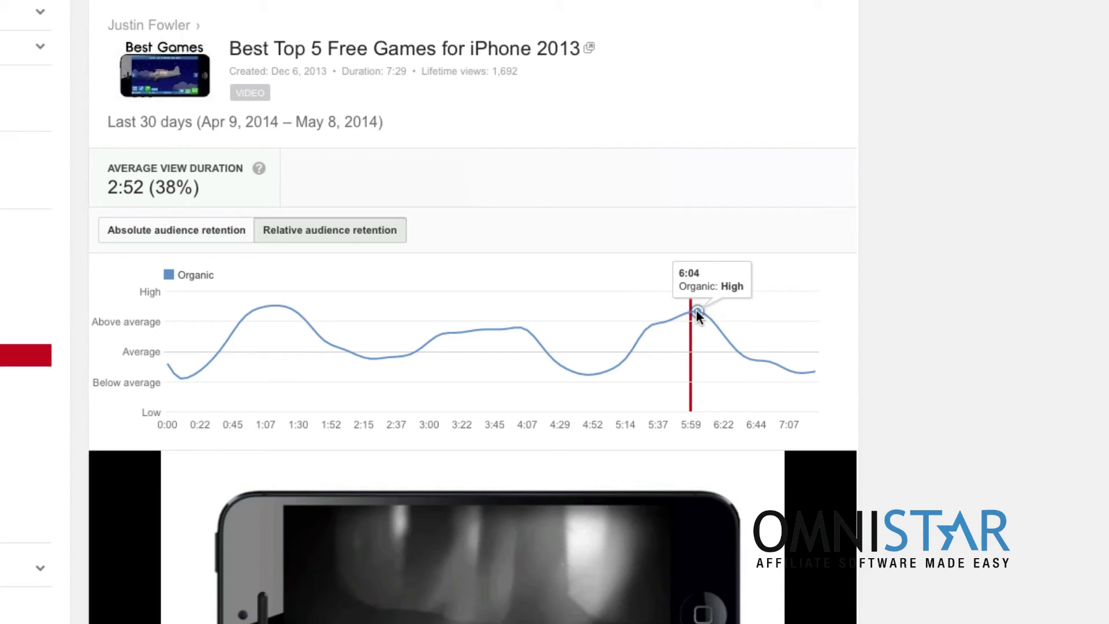
left_click(594, 370)
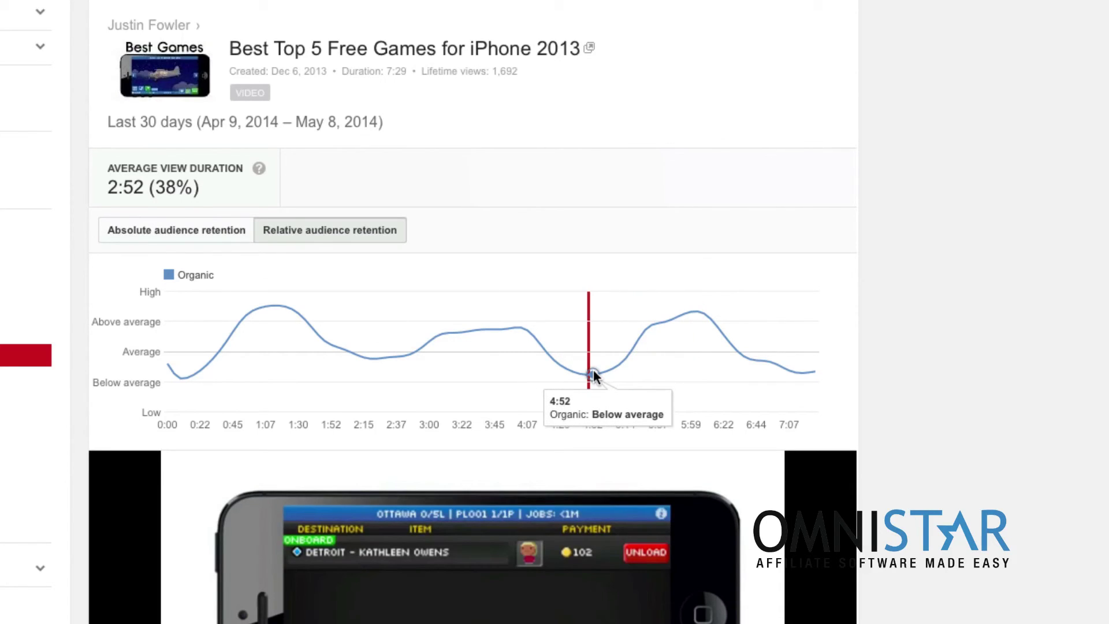
scroll(594, 373, "up", 4)
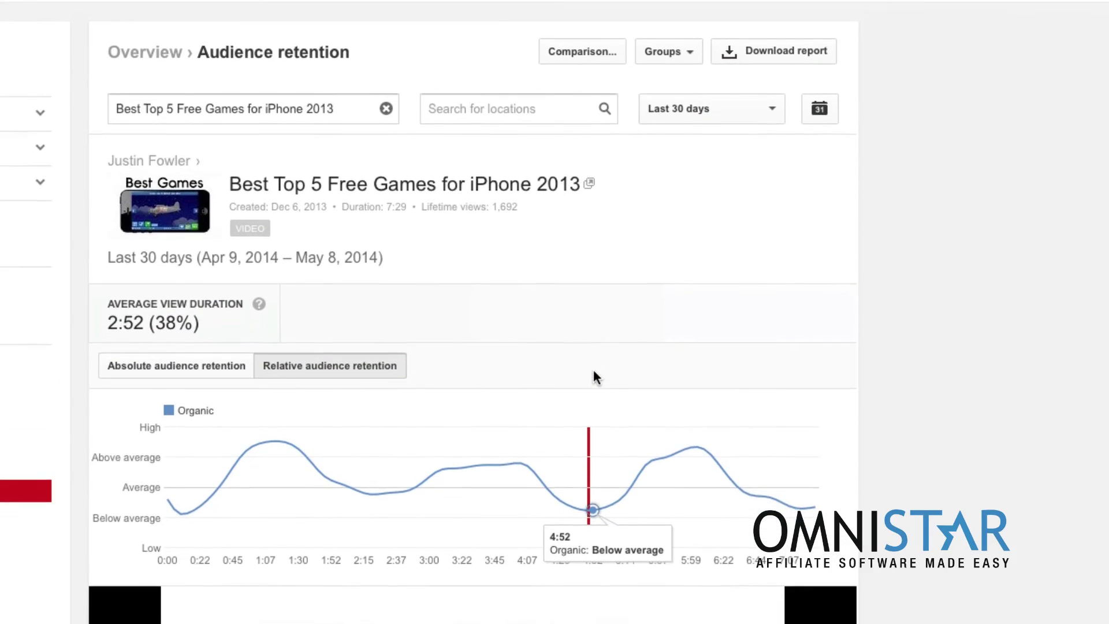
scroll(536, 229, "down", 8)
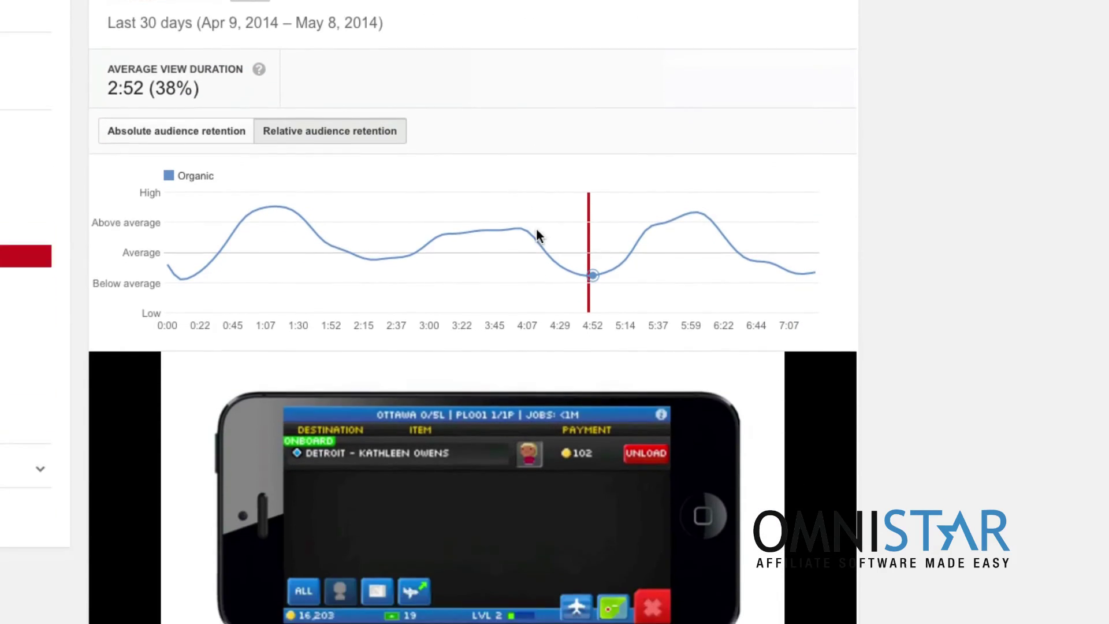
scroll(536, 229, "down", 2)
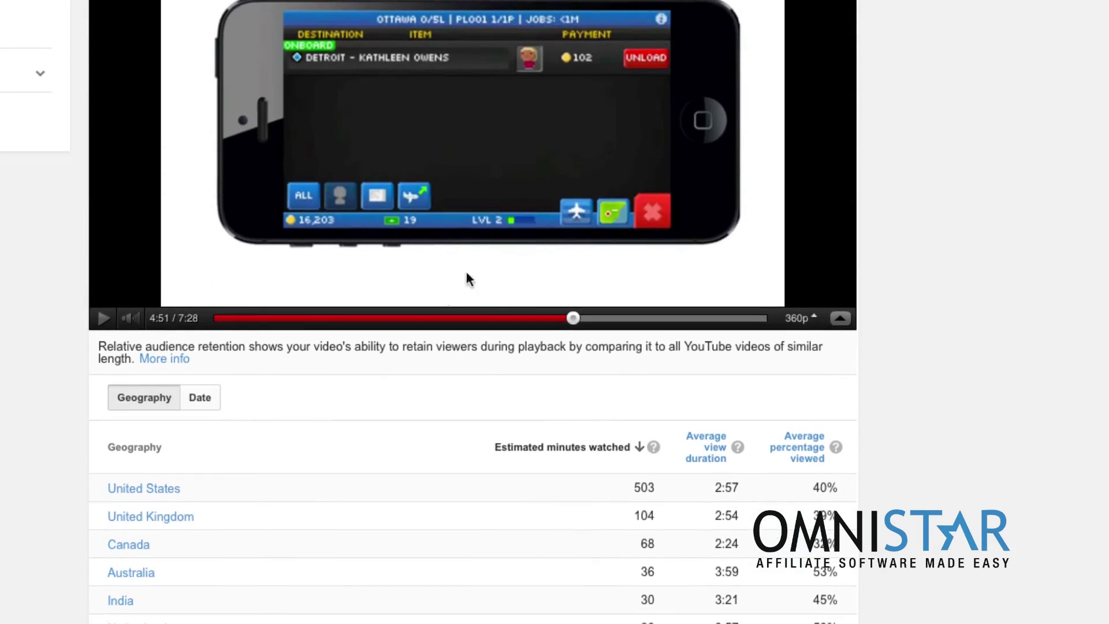
scroll(708, 273, "down", 2)
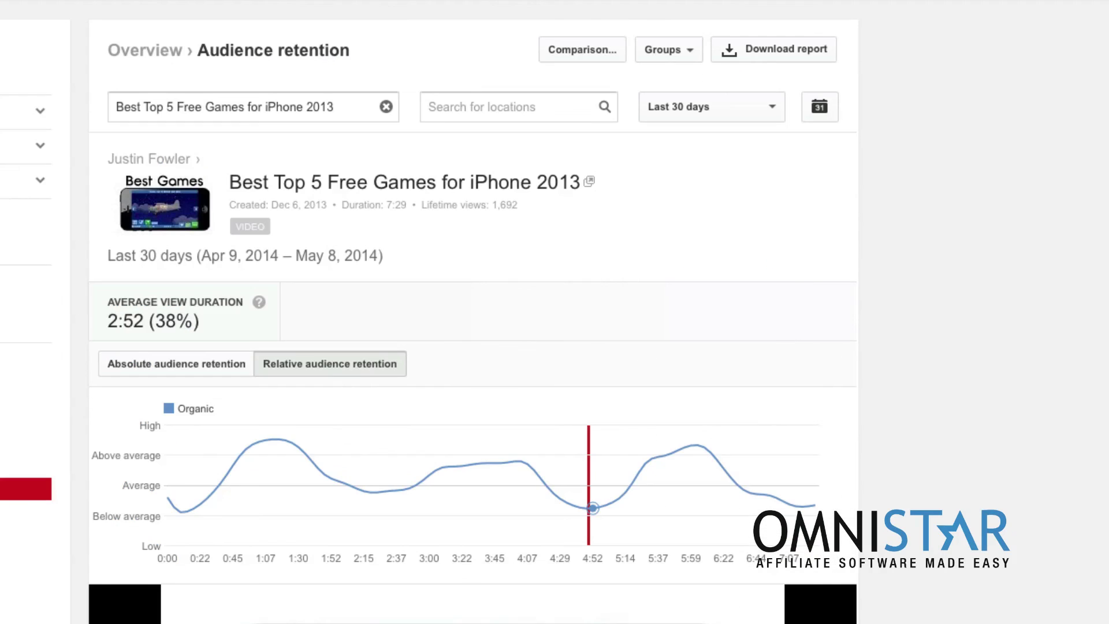